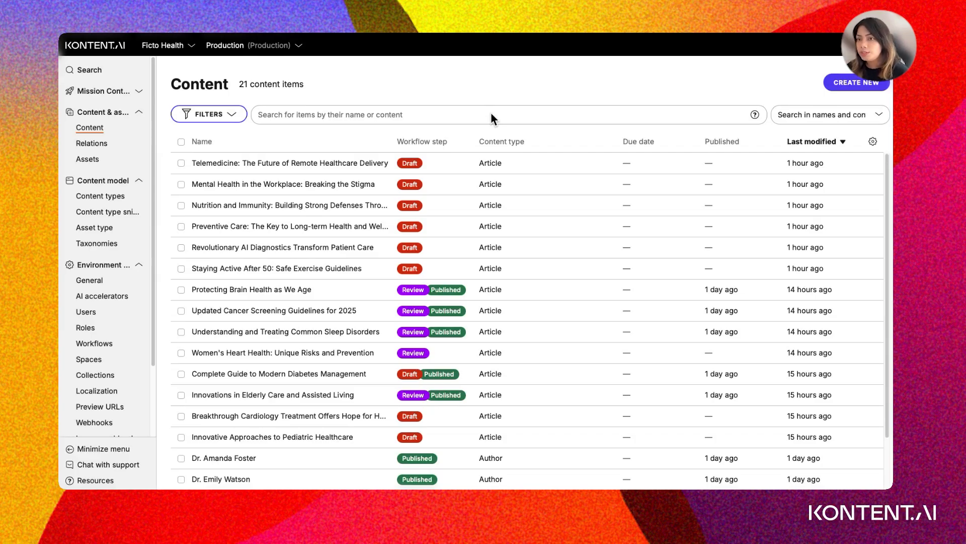
Open the Topics taxonomy group and review how its terms are organised into parent and child terms.
{"action": "left_click", "coordinate": [116, 246]}
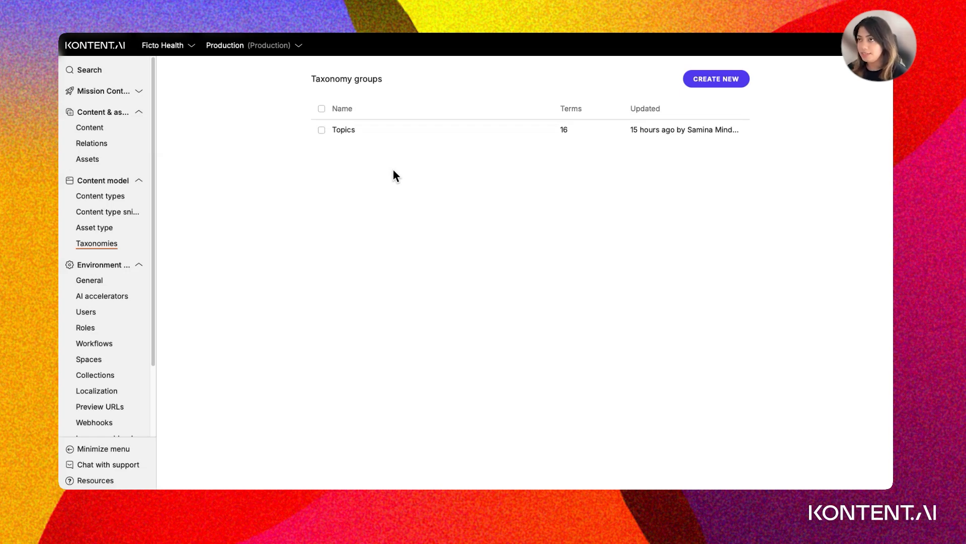
{"action": "left_click", "coordinate": [359, 131]}
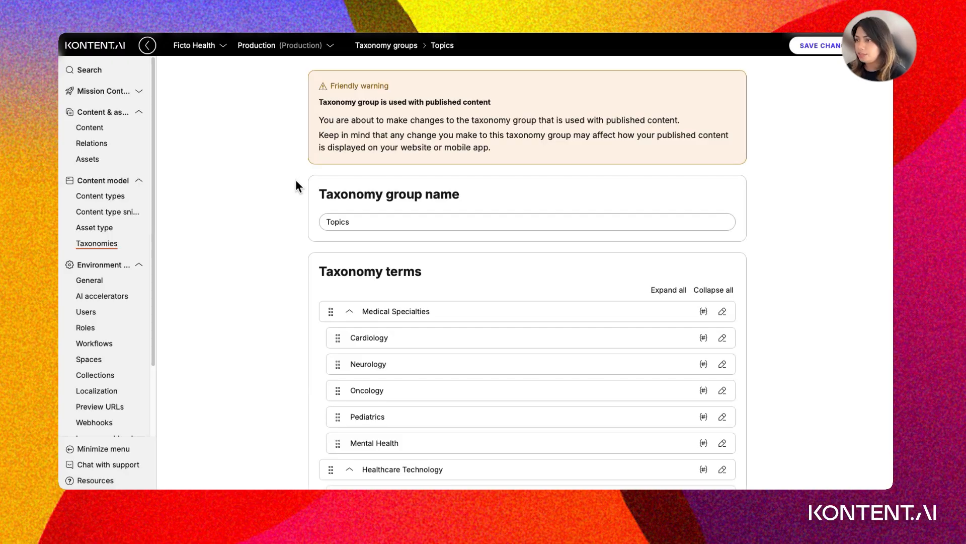
{"action": "scroll", "coordinate": [259, 224], "scroll_direction": "down", "scroll_amount": 3}
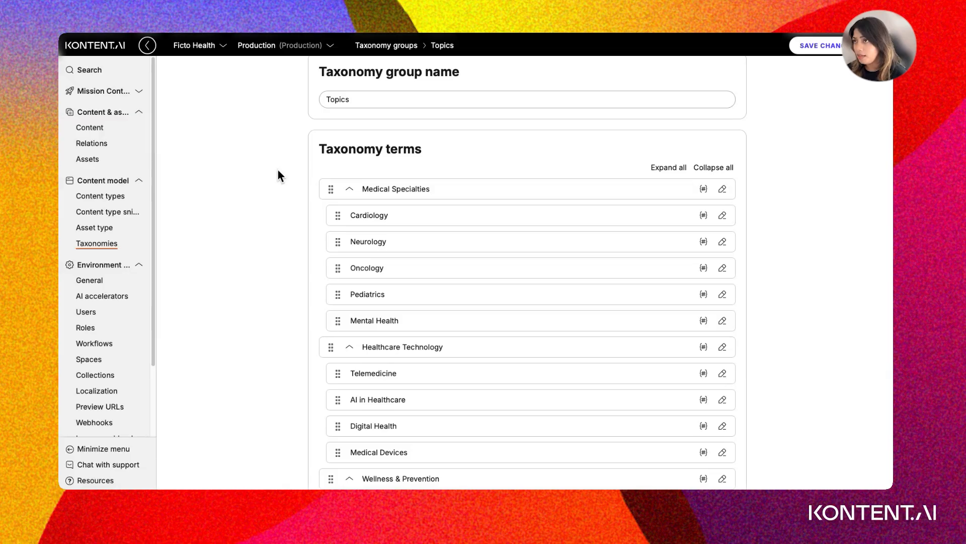
{"action": "scroll", "coordinate": [278, 170], "scroll_direction": "down", "scroll_amount": 1}
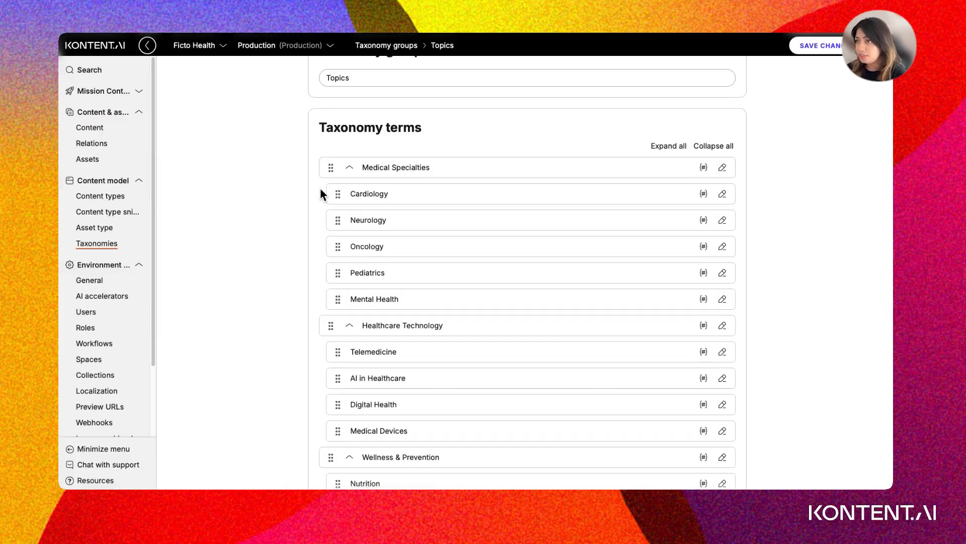
{"action": "scroll", "coordinate": [278, 231], "scroll_direction": "down", "scroll_amount": 2}
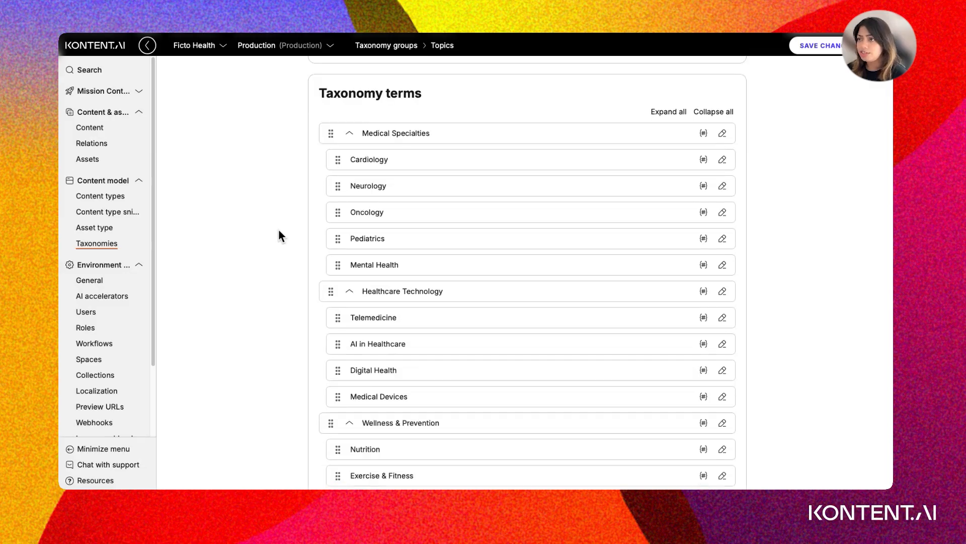
{"action": "scroll", "coordinate": [289, 256], "scroll_direction": "down", "scroll_amount": 1}
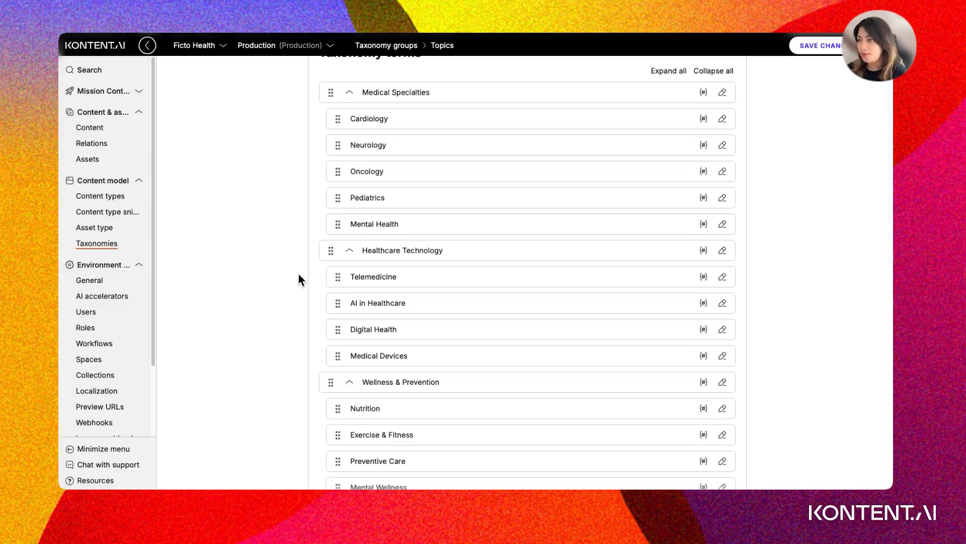
{"action": "scroll", "coordinate": [298, 275], "scroll_direction": "down", "scroll_amount": 1}
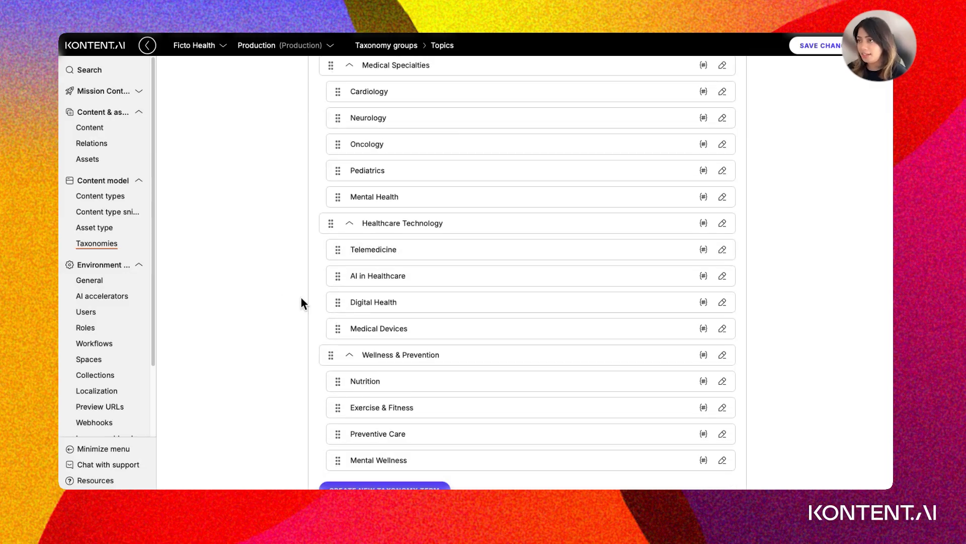
{"action": "scroll", "coordinate": [297, 298], "scroll_direction": "down", "scroll_amount": 1}
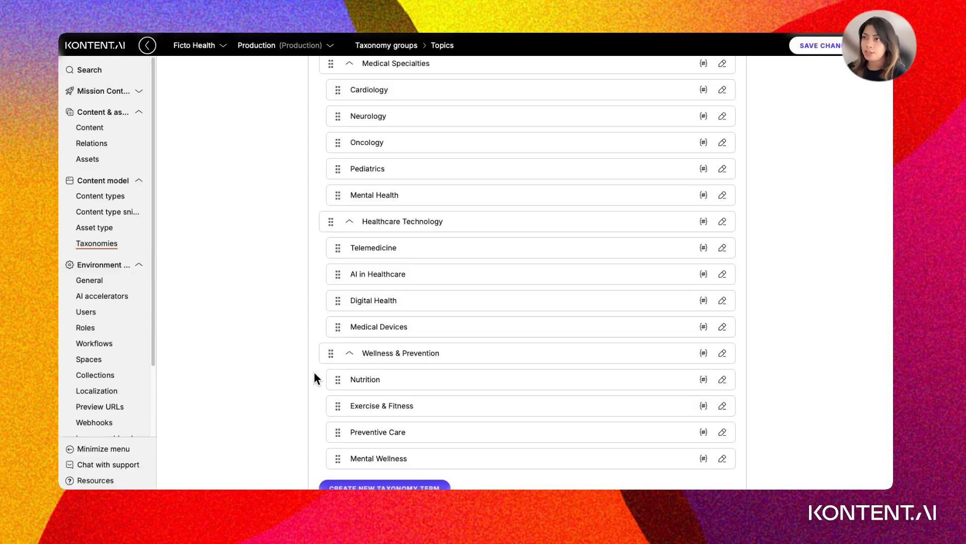
{"action": "scroll", "coordinate": [286, 352], "scroll_direction": "up", "scroll_amount": 1}
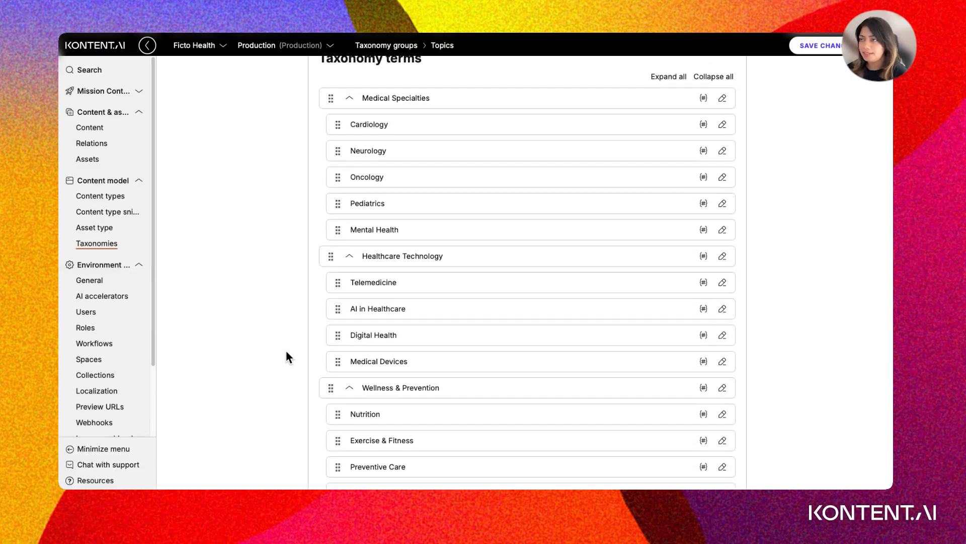
{"action": "scroll", "coordinate": [282, 355], "scroll_direction": "up", "scroll_amount": 2}
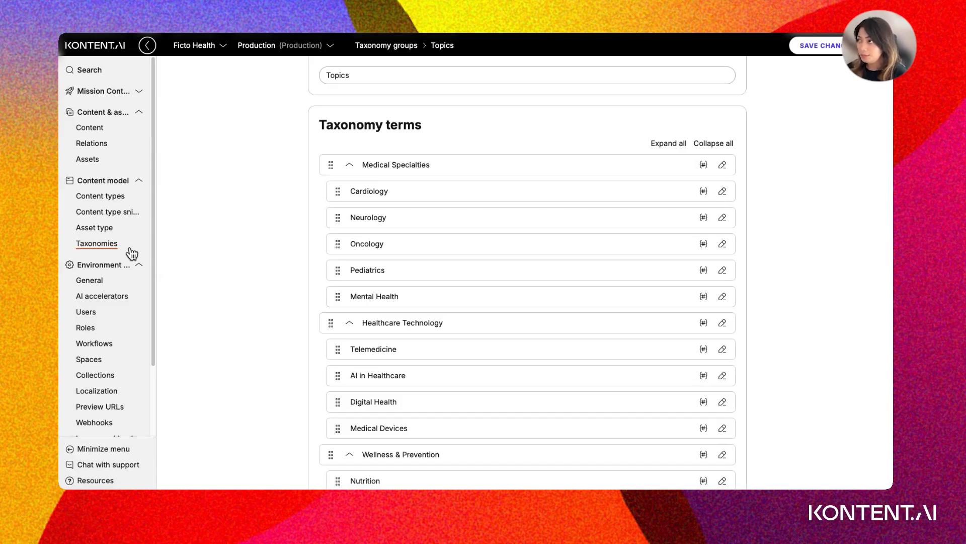
Return to the taxonomy groups list and start a new group named "Content Release".
{"action": "left_click", "coordinate": [96, 243]}
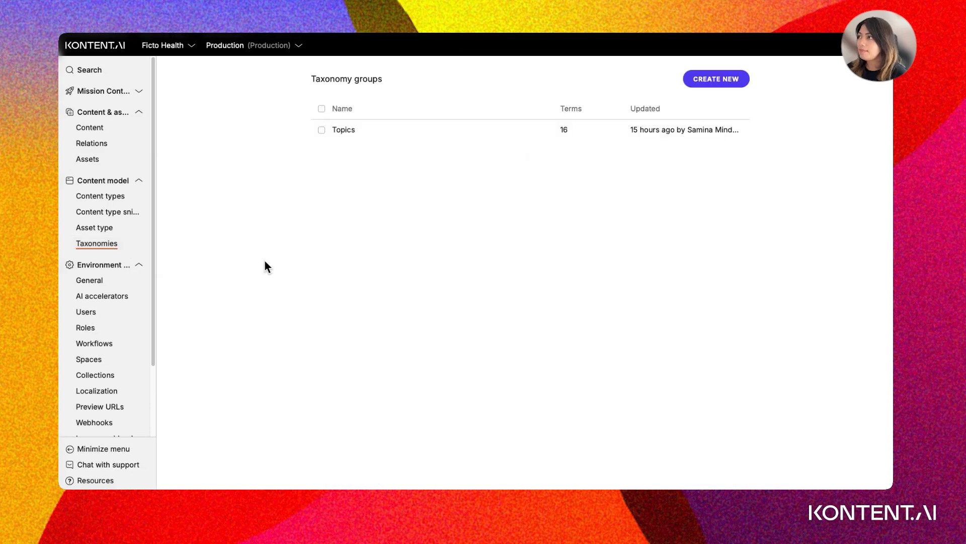
{"action": "left_click", "coordinate": [727, 84]}
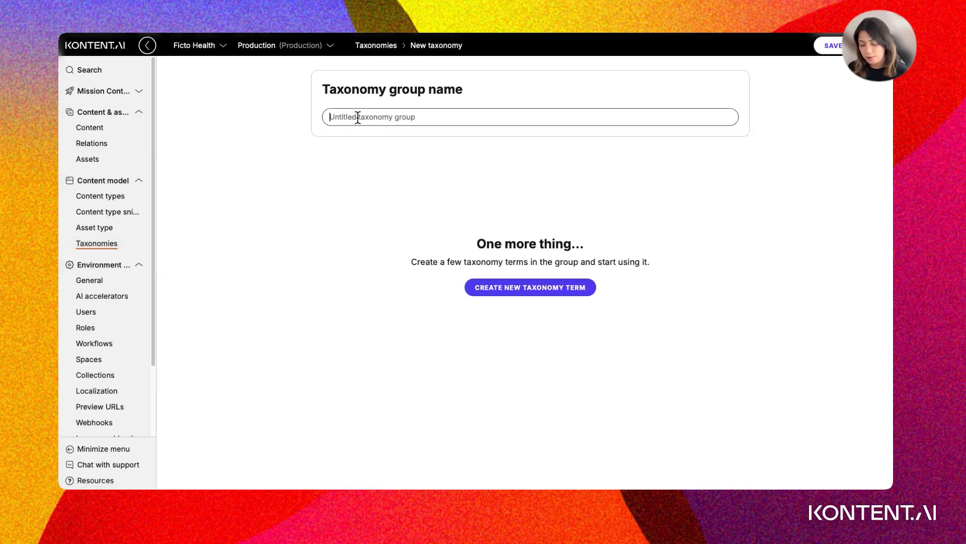
{"action": "type", "text": "Content Re"}
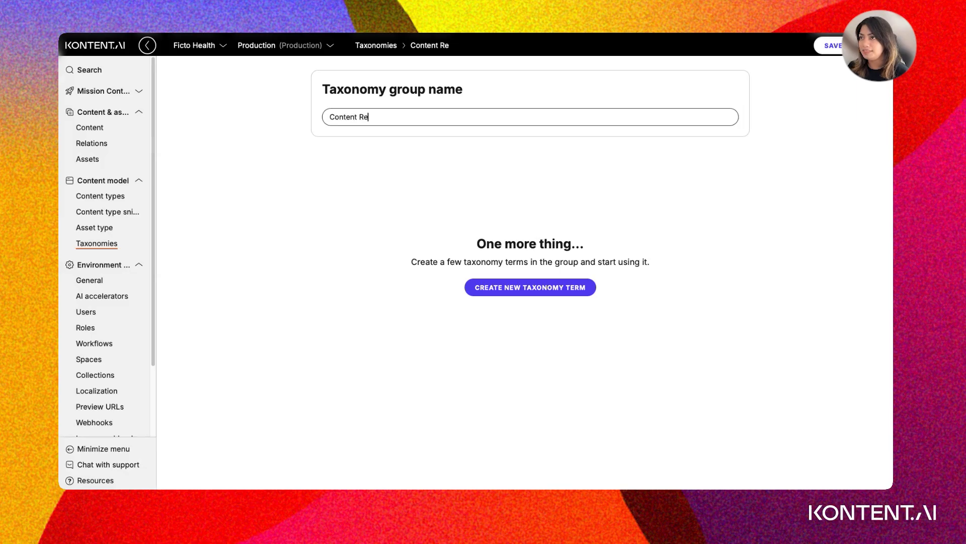
{"action": "type", "text": "lease"}
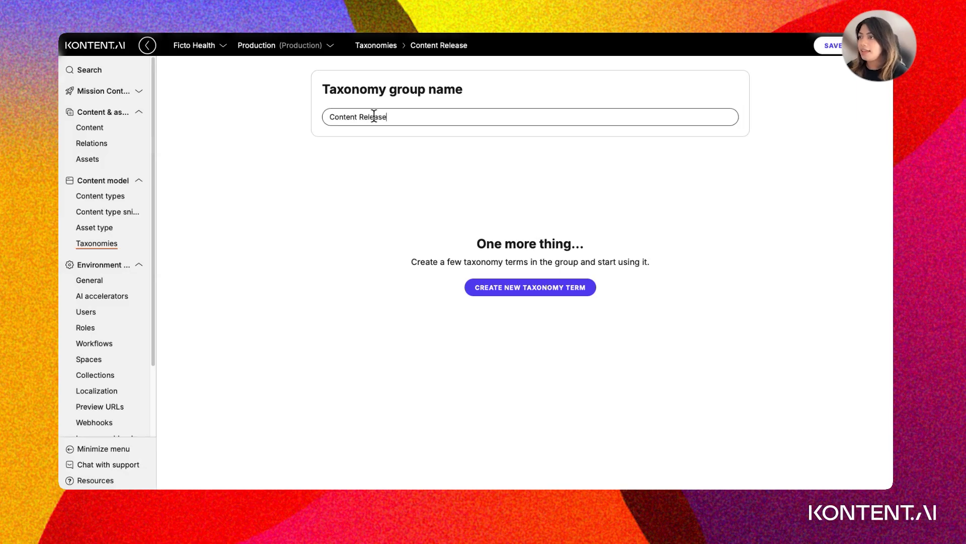
{"action": "left_click", "coordinate": [575, 174]}
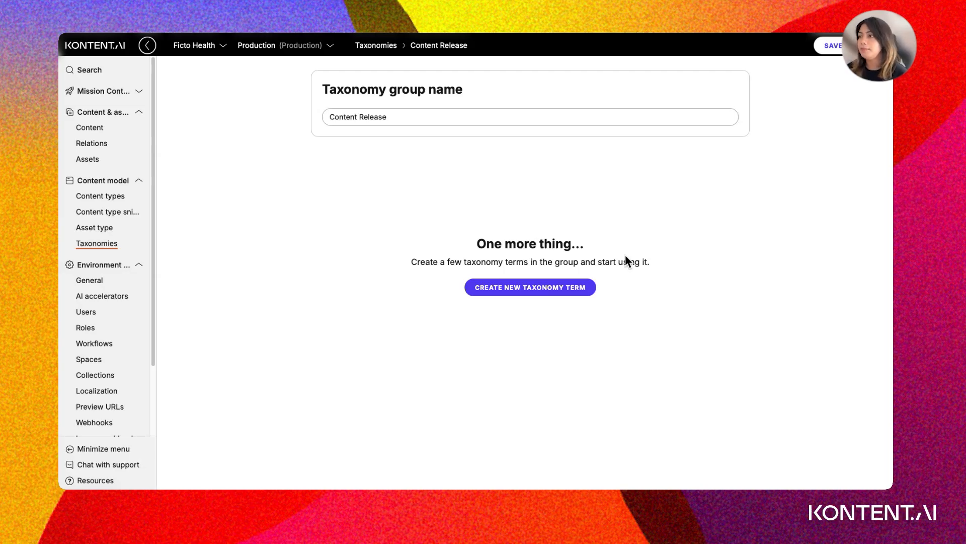
Add the taxonomy term "September 2025 Content" to the Content Release group.
{"action": "left_click", "coordinate": [529, 294]}
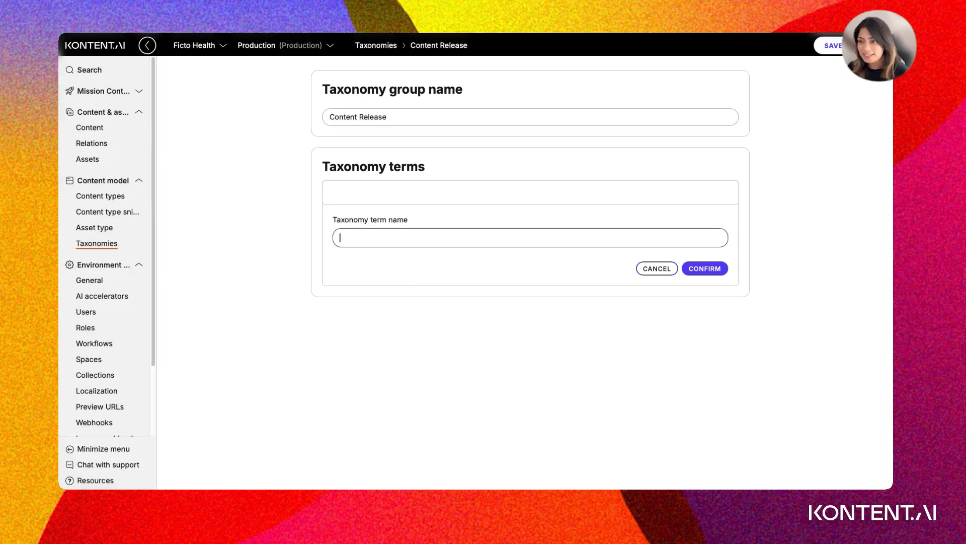
{"action": "type", "text": "Septem"}
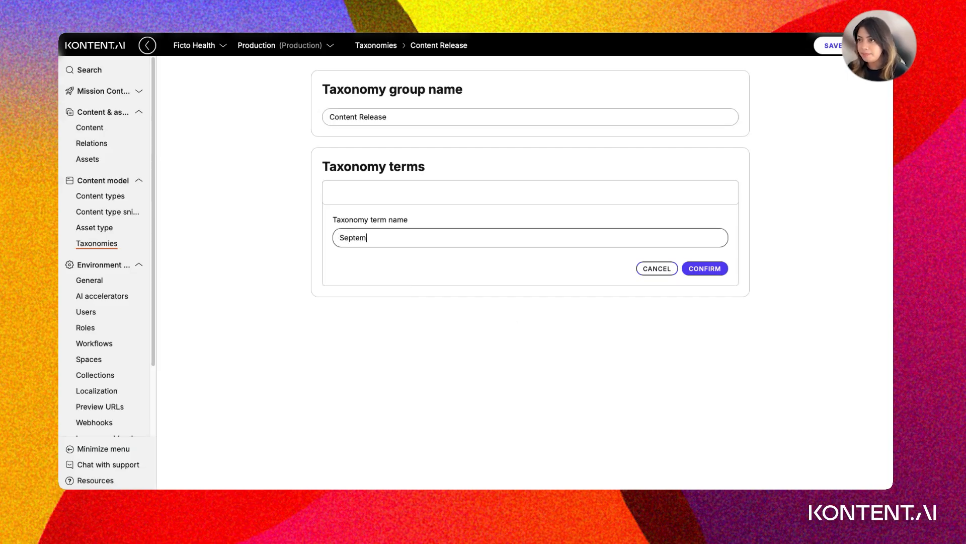
{"action": "type", "text": "ber 2025 Content"}
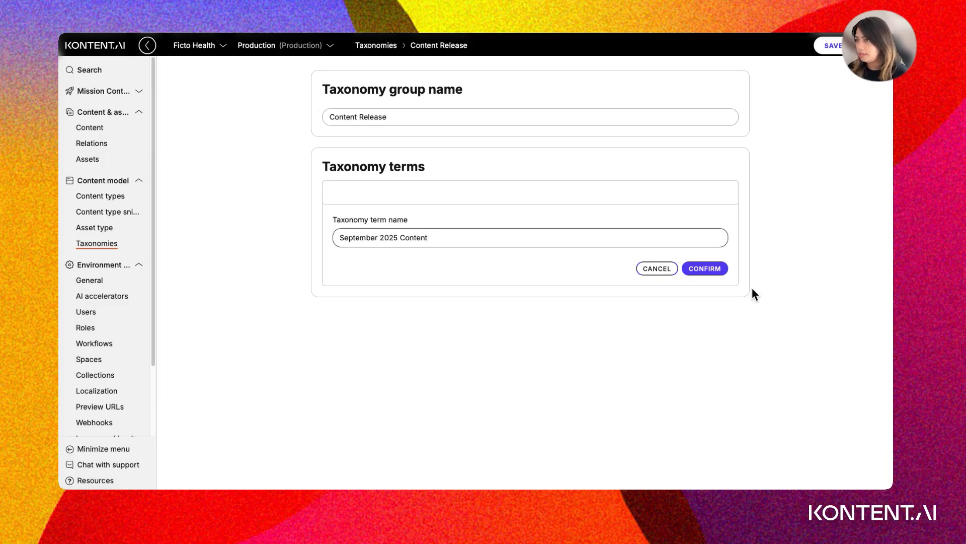
{"action": "left_click", "coordinate": [705, 268]}
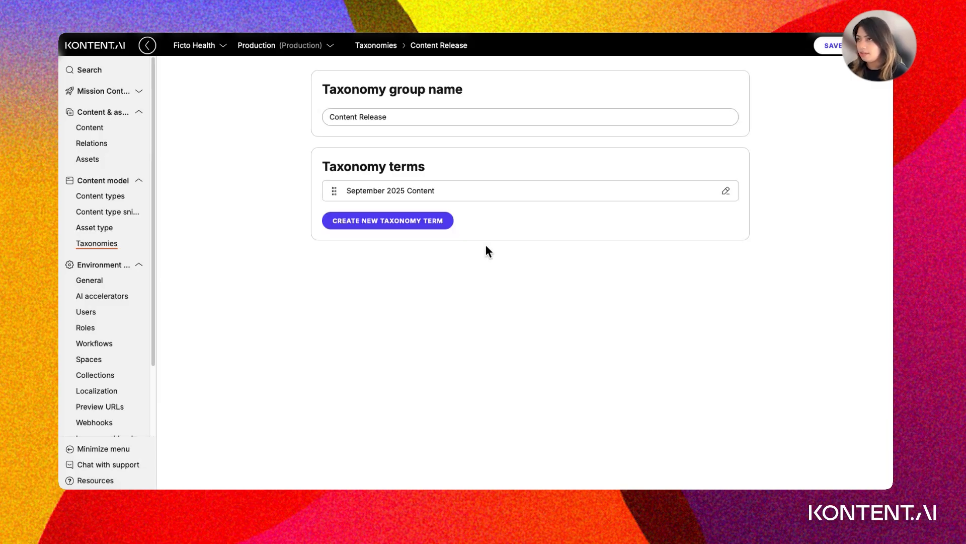
Add a second taxonomy term named "October 2025 Update" to the Content Release group.
{"action": "left_click", "coordinate": [412, 222]}
{"action": "type", "text": "October 20"}
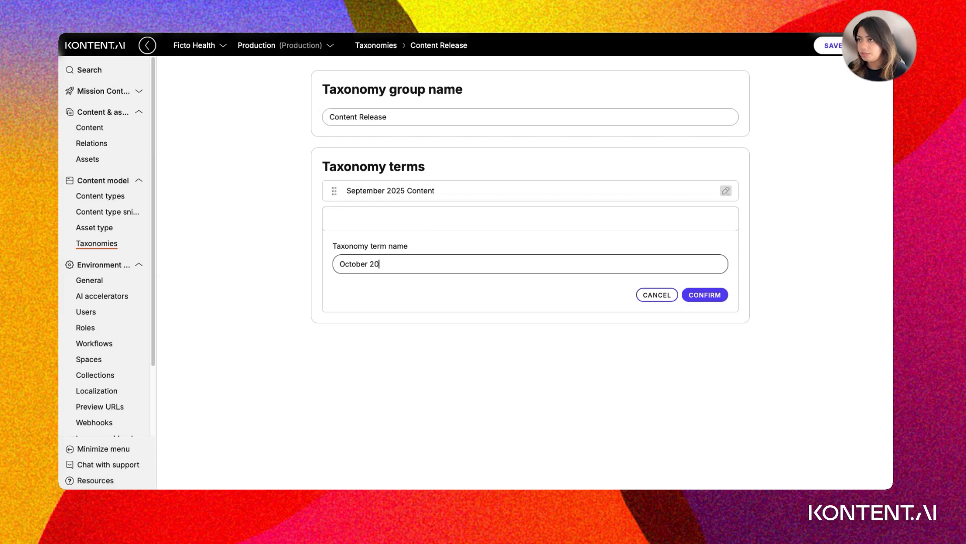
{"action": "type", "text": "25"}
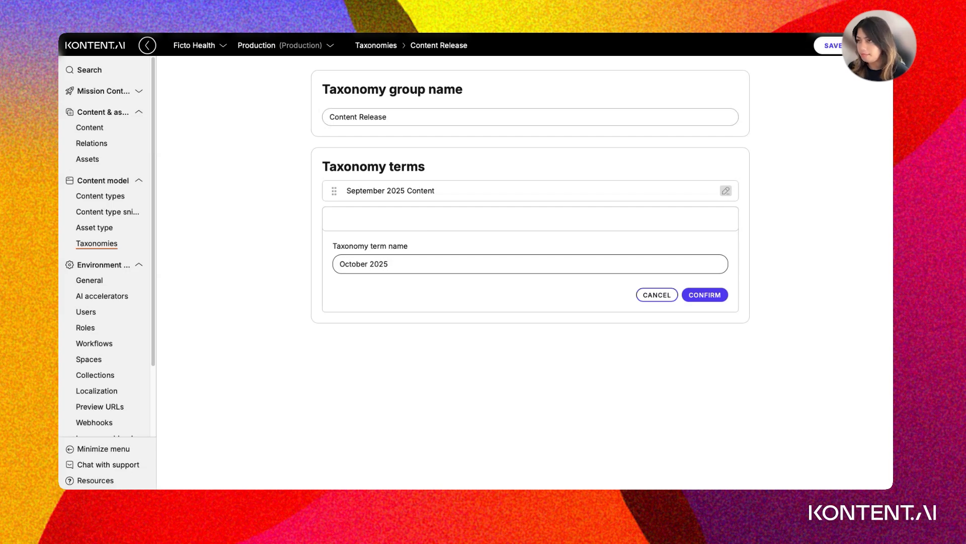
{"action": "type", "text": " Update"}
{"action": "key", "text": "Return"}
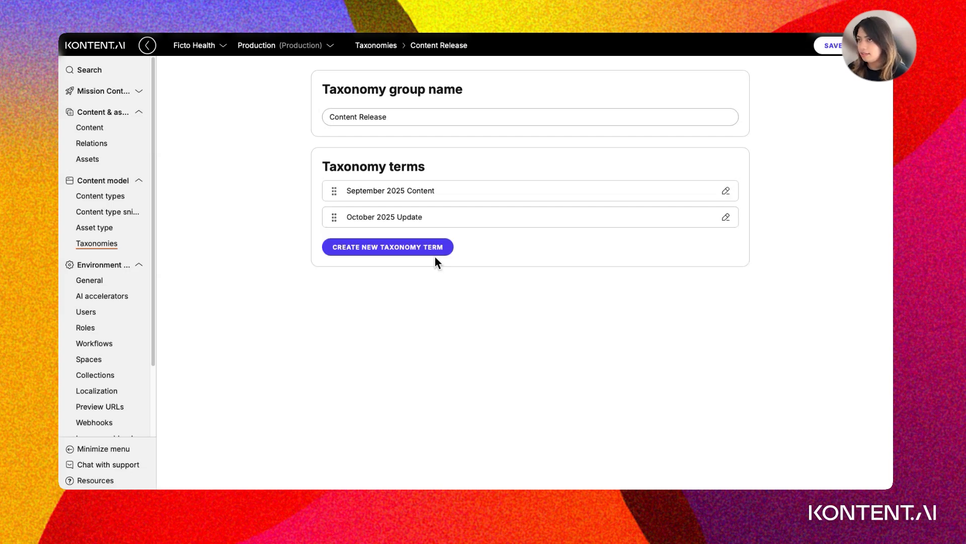
Add a third taxonomy term named "November Health Initiative" to the Content Release group.
{"action": "left_click", "coordinate": [416, 251]}
{"action": "type", "text": "Novem"}
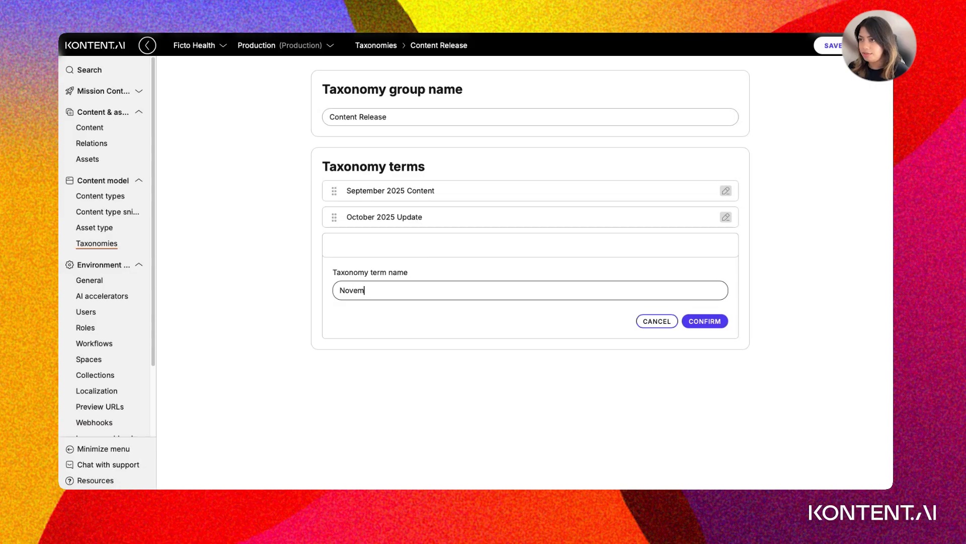
{"action": "type", "text": "ber Health Initiative"}
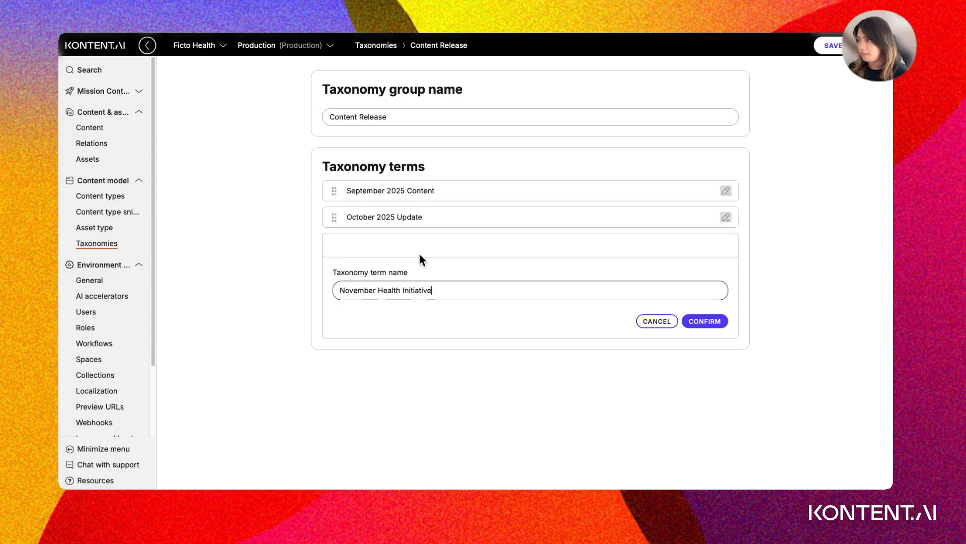
{"action": "left_click", "coordinate": [694, 321]}
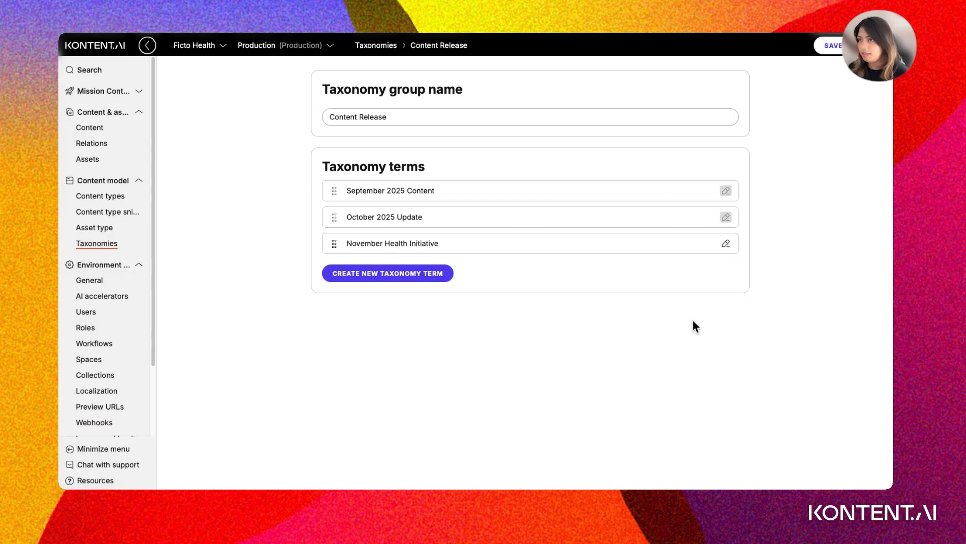
Add a fourth taxonomy term named "Year-End 2025 Content" to the Content Release group.
{"action": "left_click", "coordinate": [416, 276]}
{"action": "type", "text": "Year-End"}
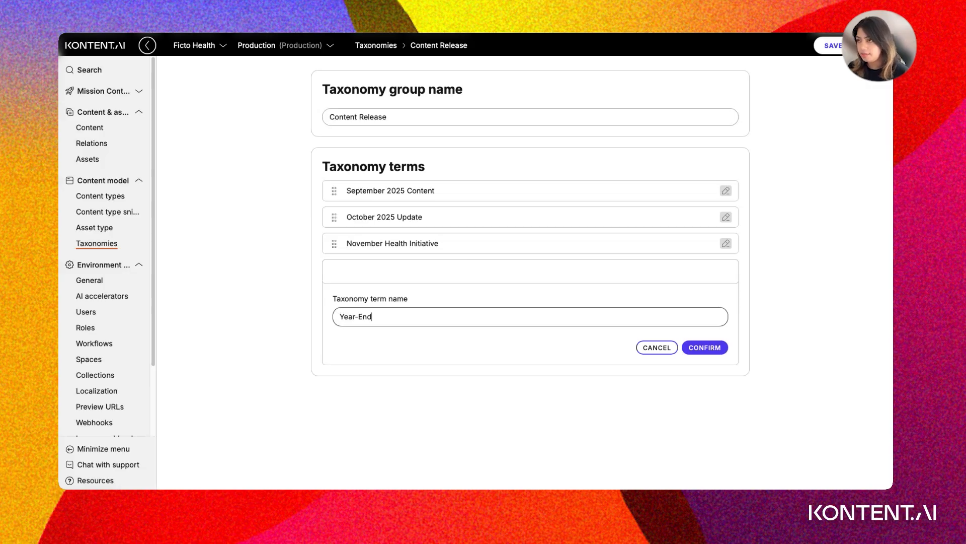
{"action": "type", "text": " C"}
{"action": "key", "text": "BackSpace"}
{"action": "type", "text": "2025 c"}
{"action": "key", "text": "BackSpace"}
{"action": "type", "text": "Content"}
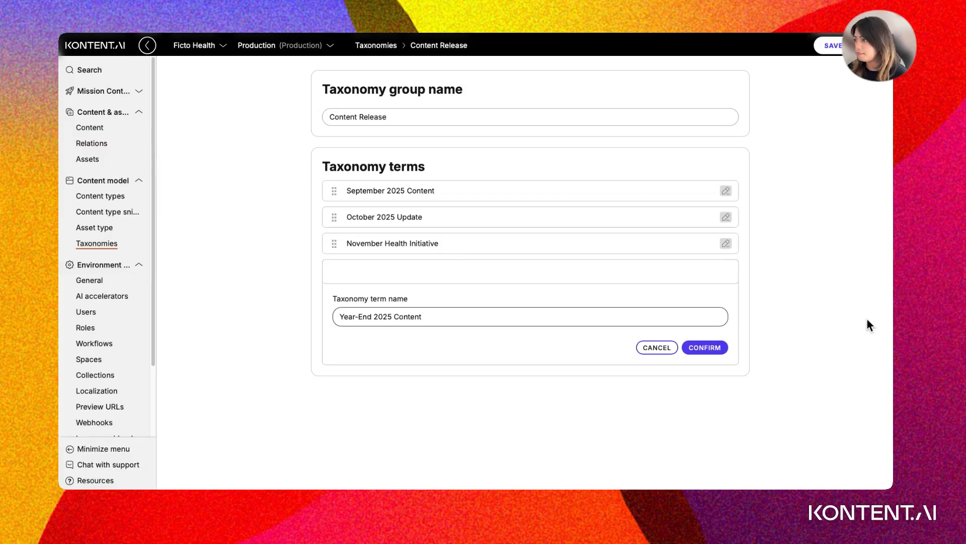
{"action": "left_click", "coordinate": [705, 351]}
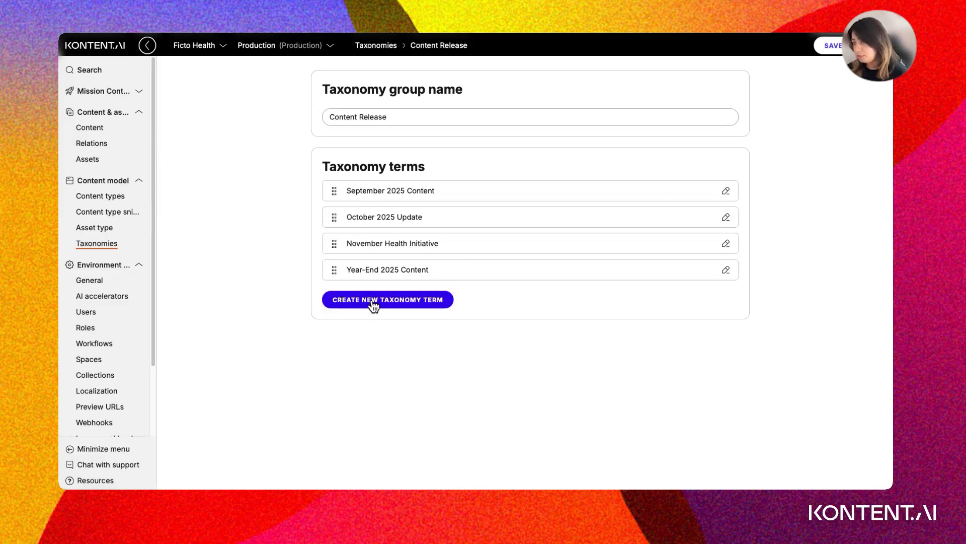
Check the editing options of the Year-End 2025 Content term, then save the Content Release taxonomy group.
{"action": "left_click", "coordinate": [725, 274]}
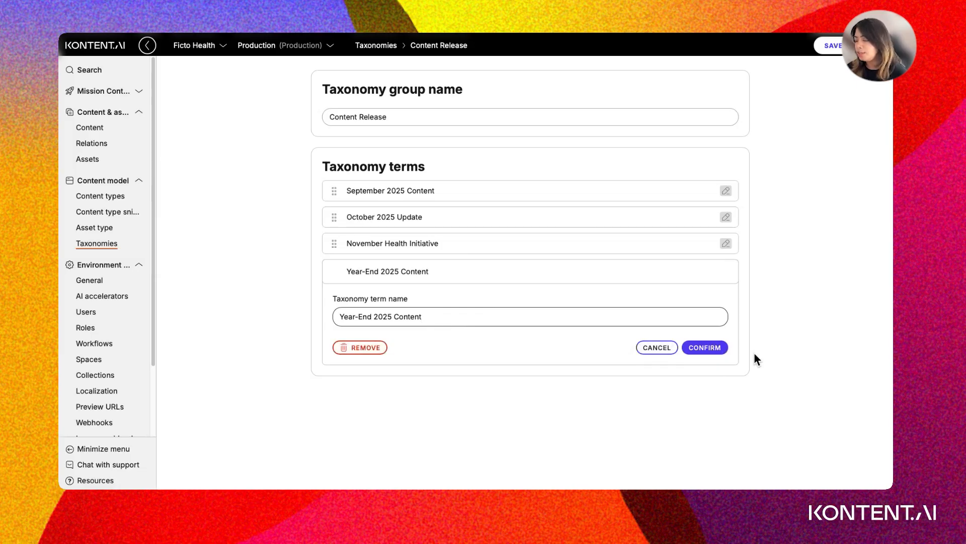
{"action": "left_click", "coordinate": [717, 353]}
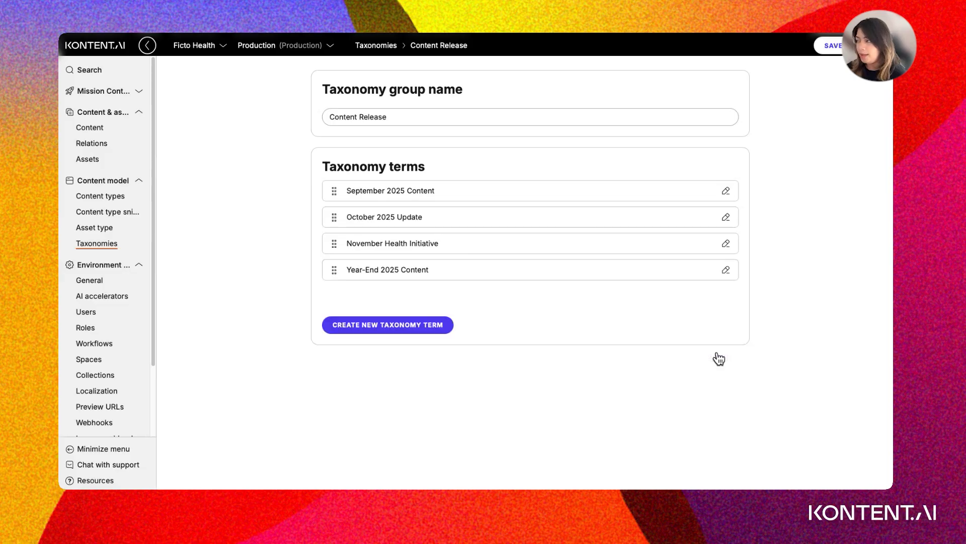
{"action": "left_click", "coordinate": [837, 50]}
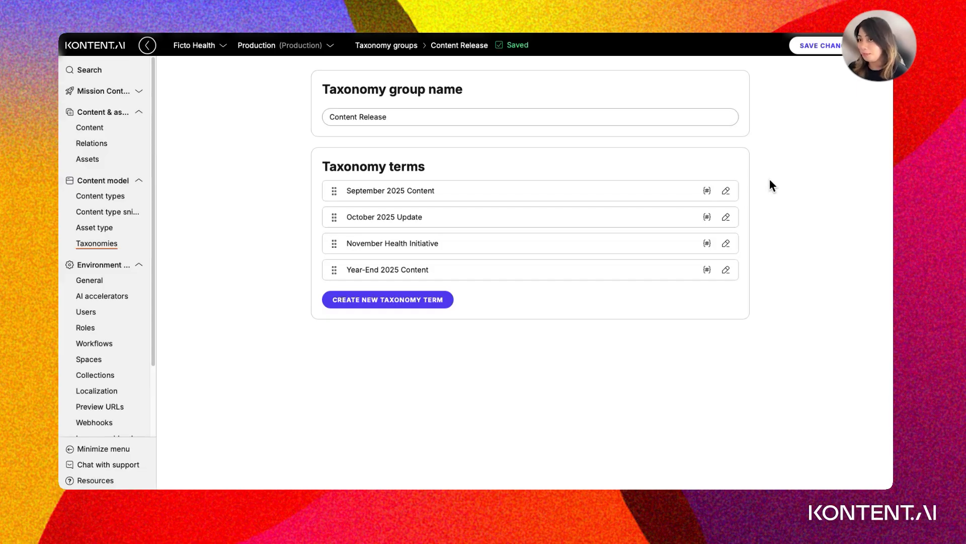
Open the Article content type and show the elements in its Metadata content group.
{"action": "left_click", "coordinate": [128, 201]}
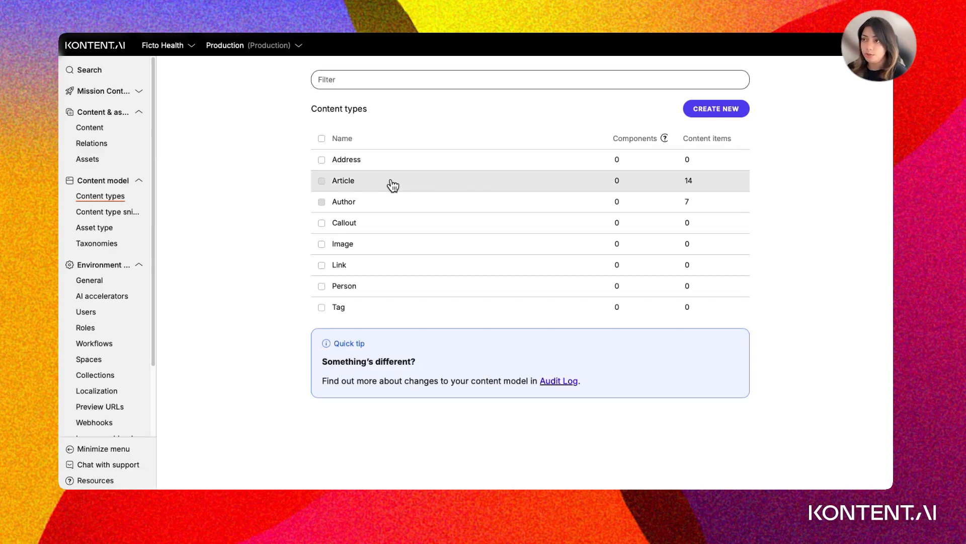
{"action": "left_click", "coordinate": [392, 182]}
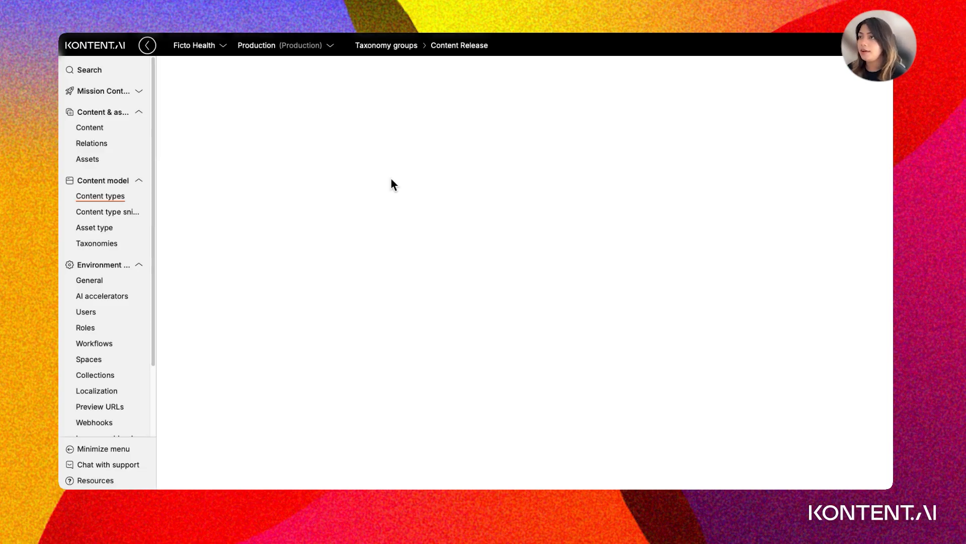
{"action": "scroll", "coordinate": [229, 260], "scroll_direction": "down", "scroll_amount": 1}
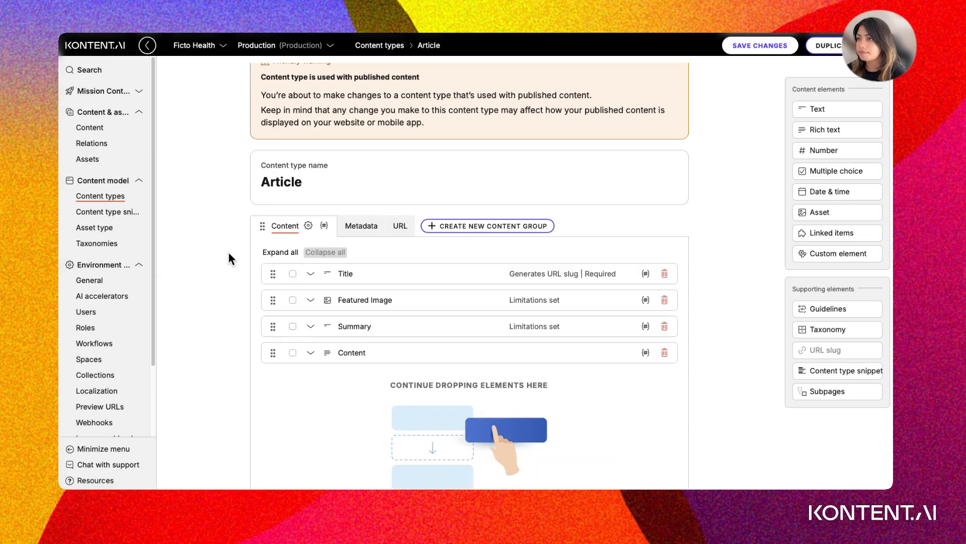
{"action": "left_click", "coordinate": [362, 227]}
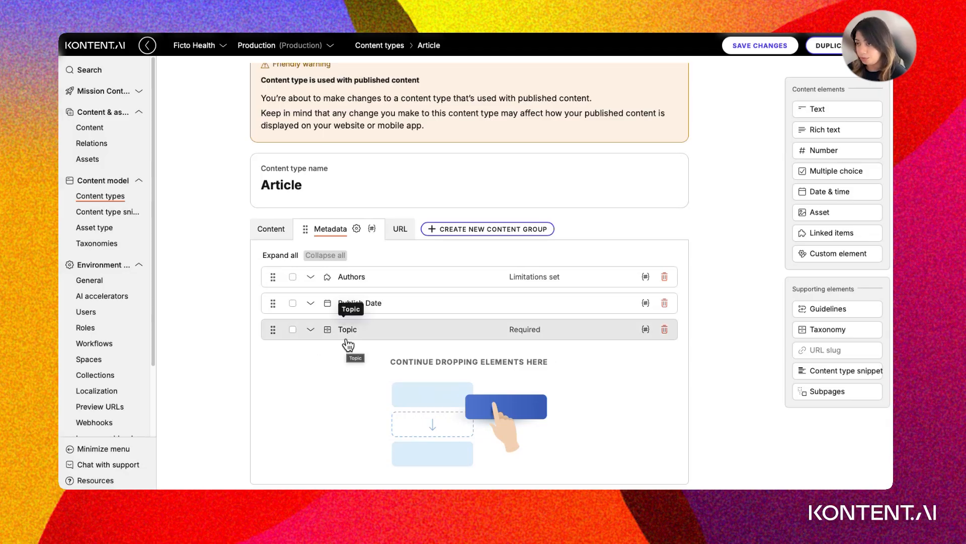
Add a taxonomy element named "Content Release" below Topic in the Metadata group and link it to the Content Release taxonomy group.
{"action": "left_click_drag", "start_coordinate": [800, 330], "coordinate": [346, 357]}
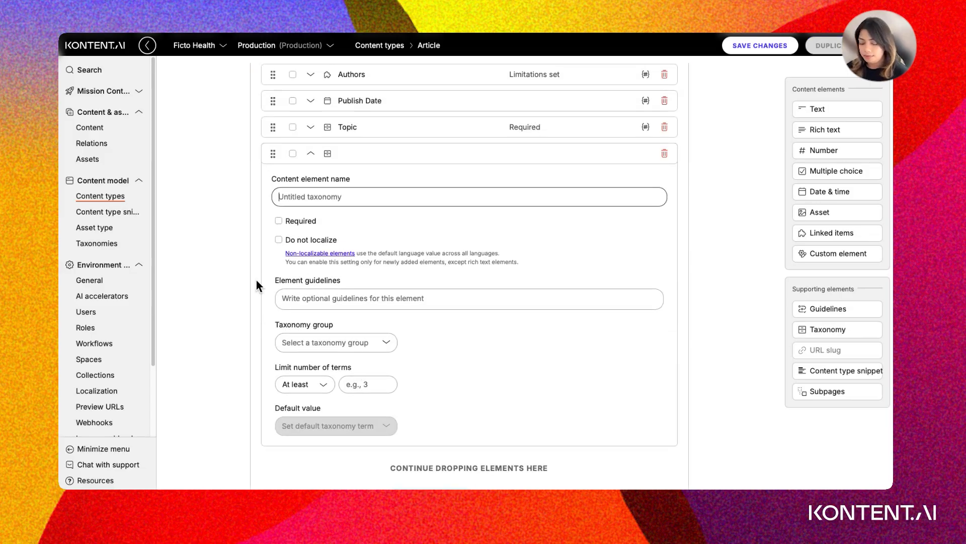
{"action": "type", "text": "Content R"}
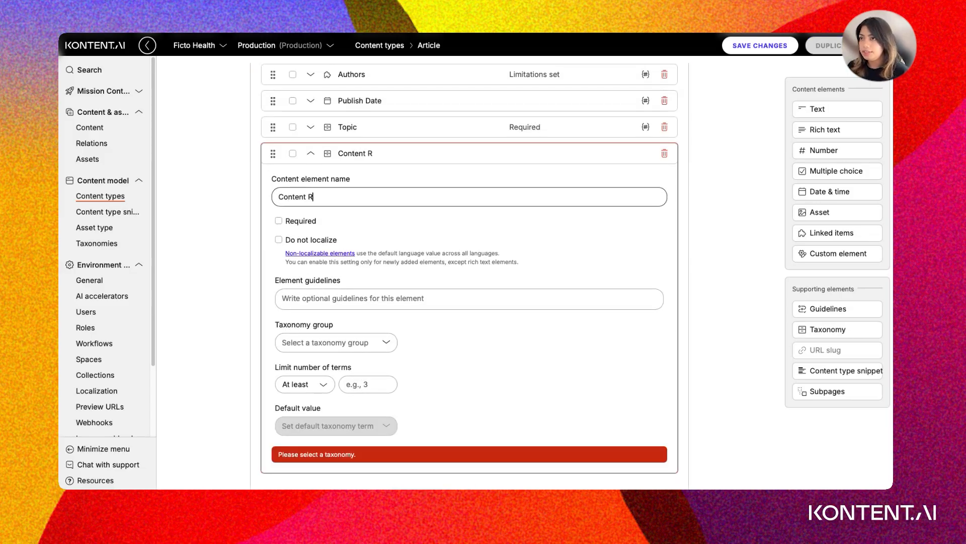
{"action": "type", "text": "elease"}
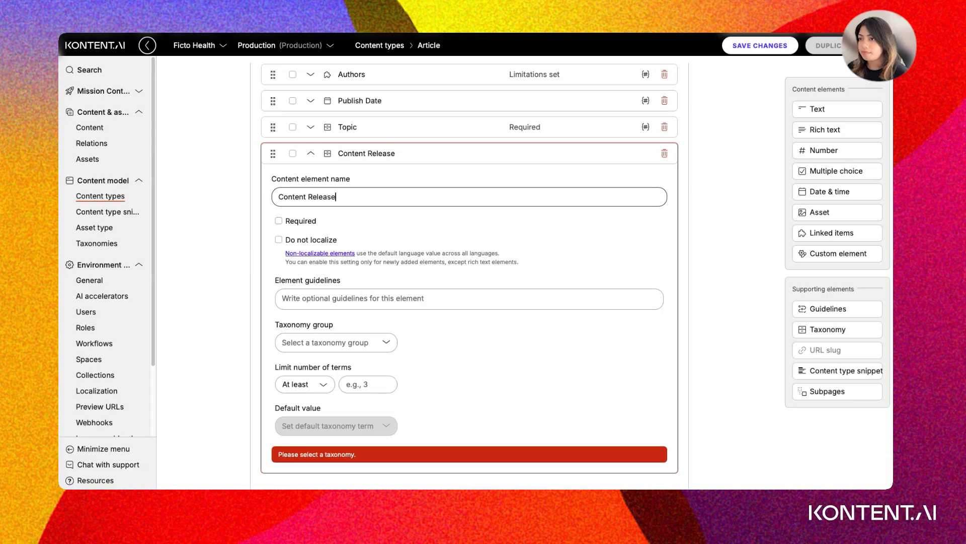
{"action": "left_click", "coordinate": [386, 343]}
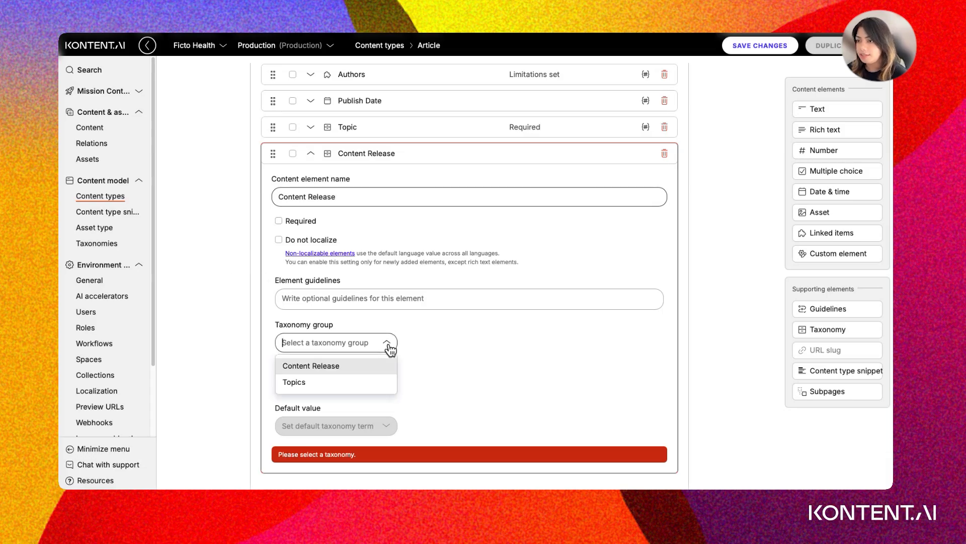
{"action": "left_click", "coordinate": [365, 369]}
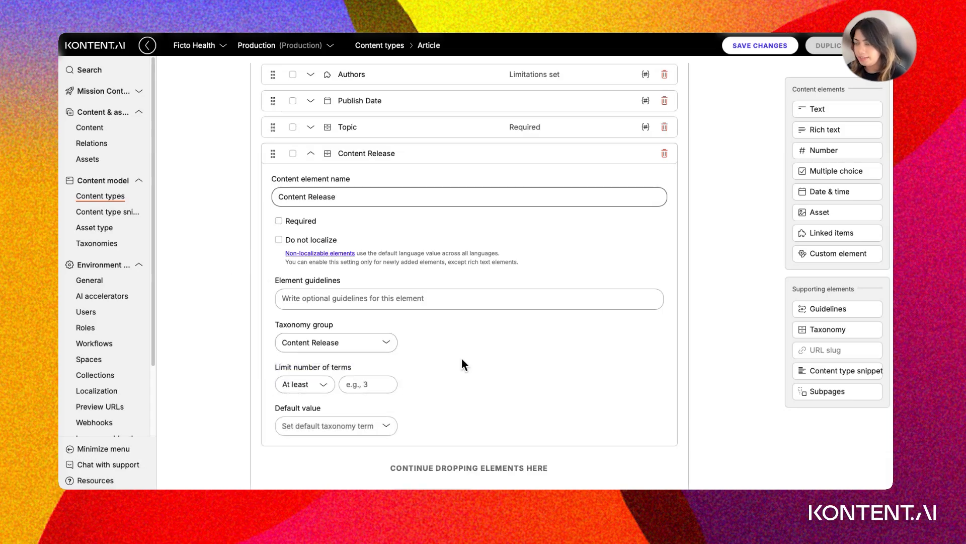
Limit the Content Release element to exactly 1 term and save the Article content type.
{"action": "left_click", "coordinate": [319, 386]}
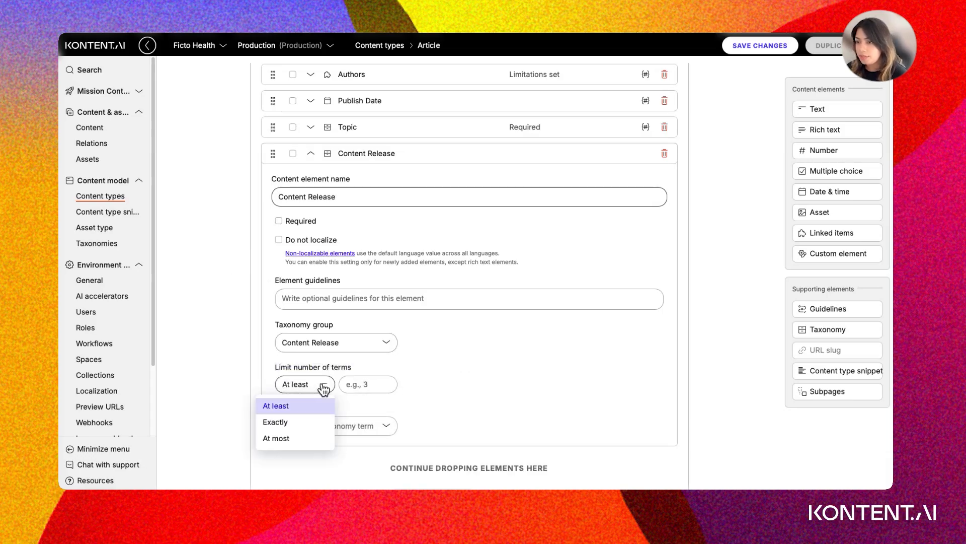
{"action": "left_click", "coordinate": [307, 425]}
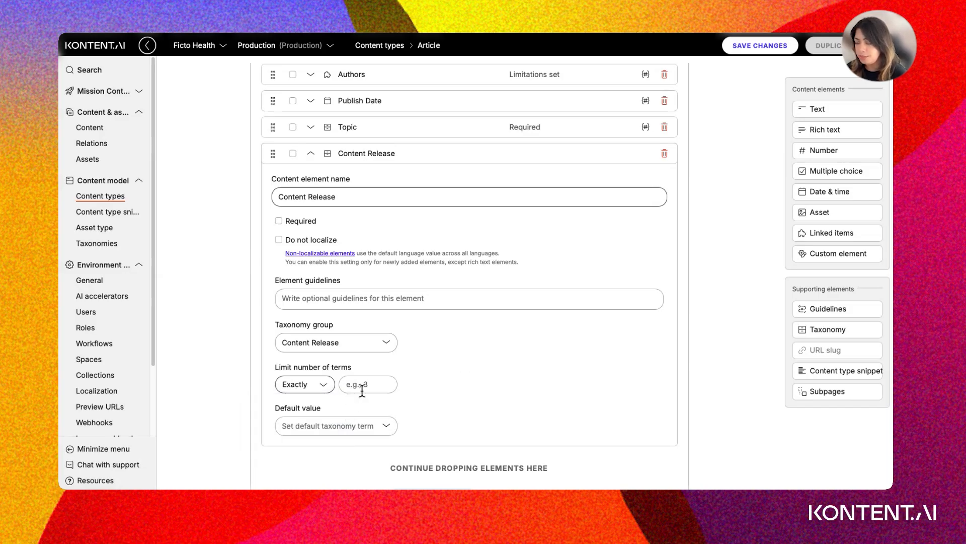
{"action": "left_click", "coordinate": [363, 388]}
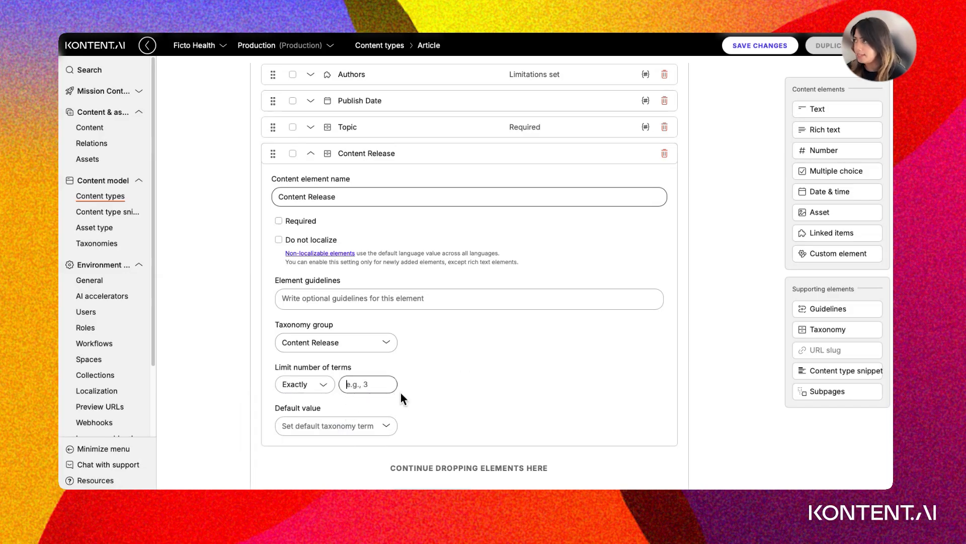
{"action": "type", "text": "1"}
{"action": "left_click", "coordinate": [719, 266]}
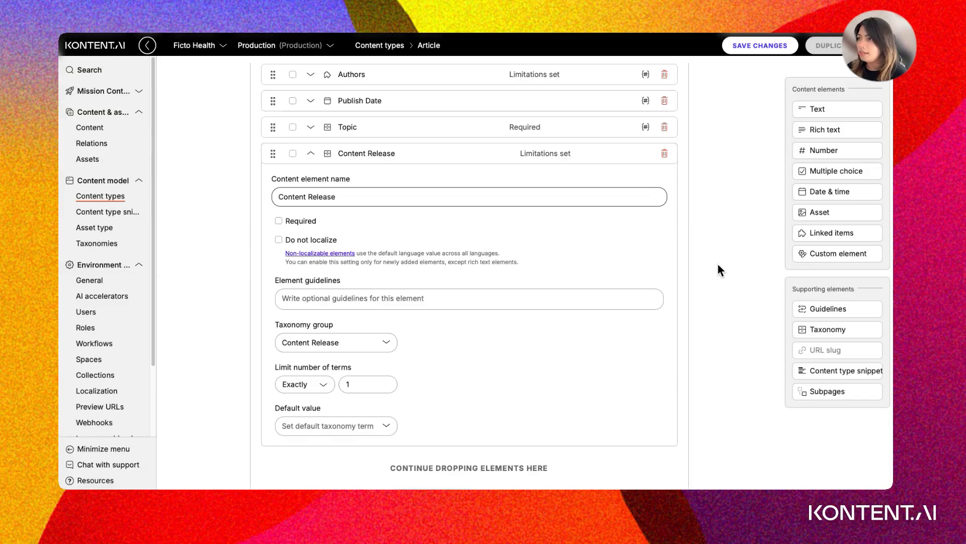
{"action": "left_click", "coordinate": [744, 48]}
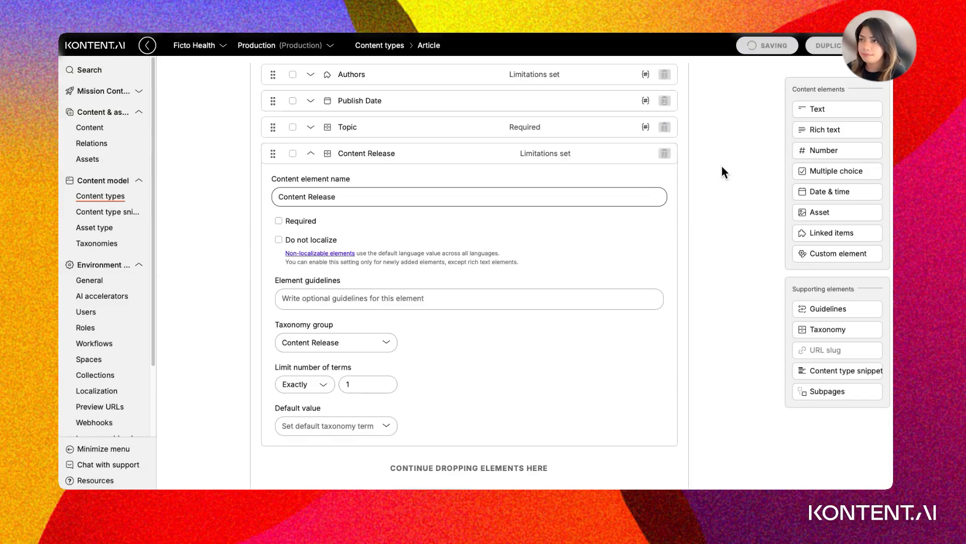
{"action": "scroll", "coordinate": [692, 303], "scroll_direction": "up", "scroll_amount": 1}
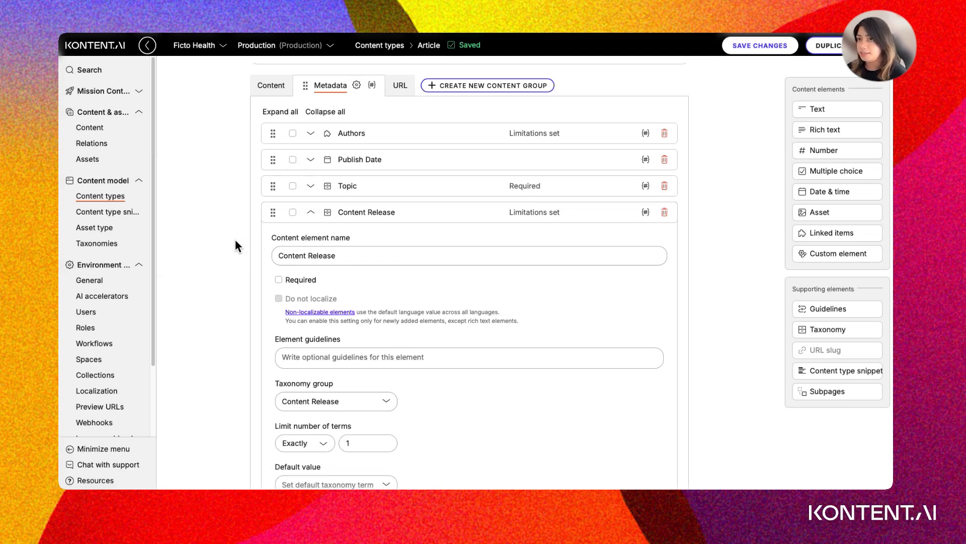
Assign the article "Telemedicine: The Future of Remote Healthcare Delivery" to the September 2025 Content release in its metadata.
{"action": "left_click", "coordinate": [107, 128]}
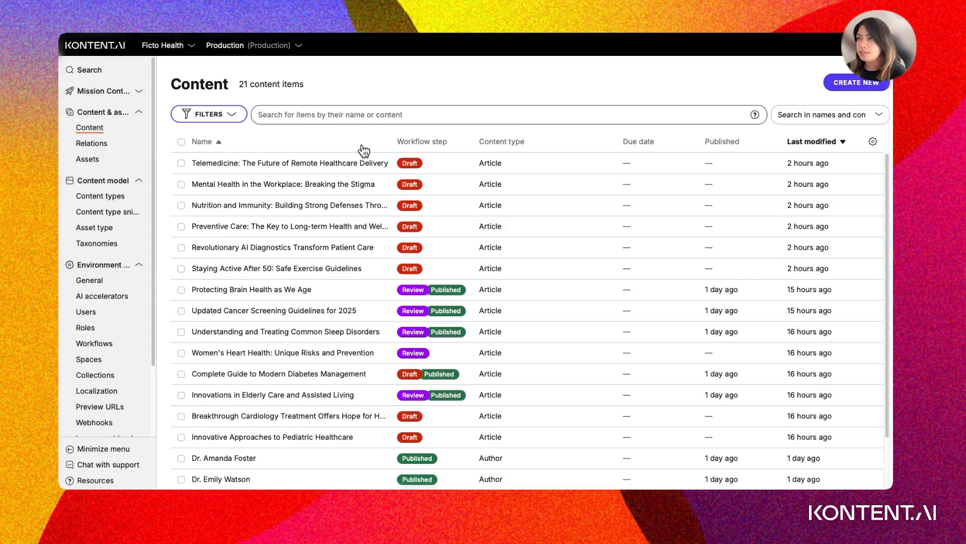
{"action": "left_click", "coordinate": [315, 172]}
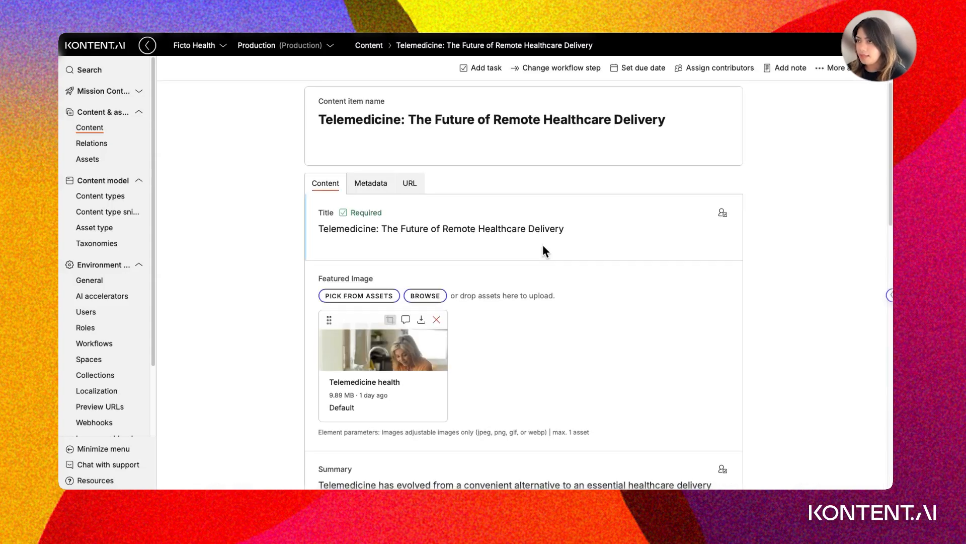
{"action": "left_click", "coordinate": [375, 185]}
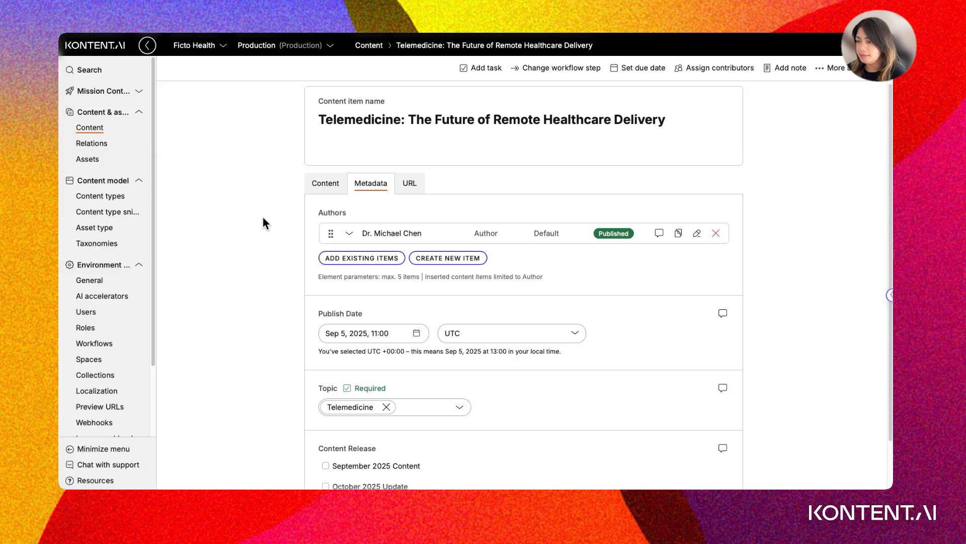
{"action": "scroll", "coordinate": [263, 216], "scroll_direction": "down", "scroll_amount": 2}
{"action": "left_click", "coordinate": [324, 387]}
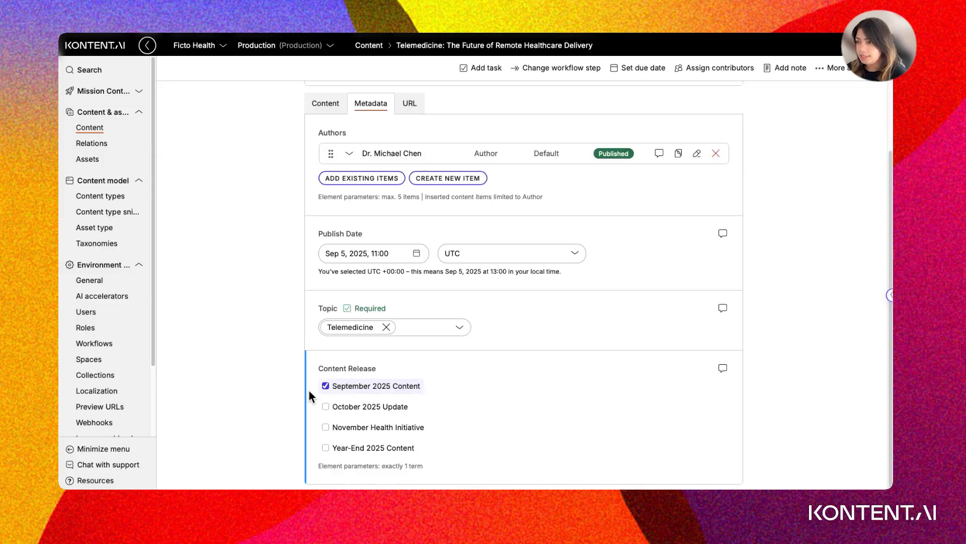
{"action": "left_click", "coordinate": [235, 316]}
Assign the article "Mental Health in the Workplace: Breaking the Stigma" to the September 2025 Content release in its metadata.
{"action": "left_click", "coordinate": [92, 129]}
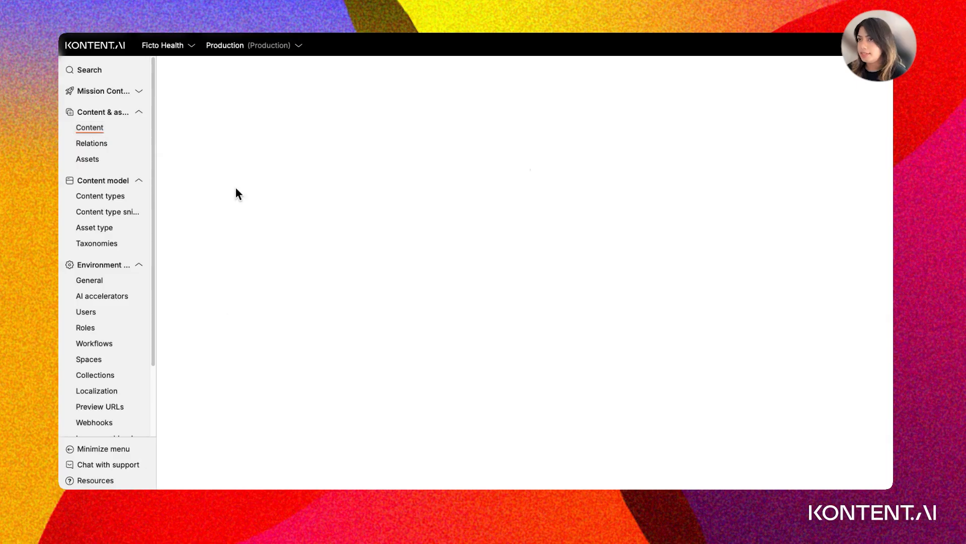
{"action": "left_click", "coordinate": [257, 187]}
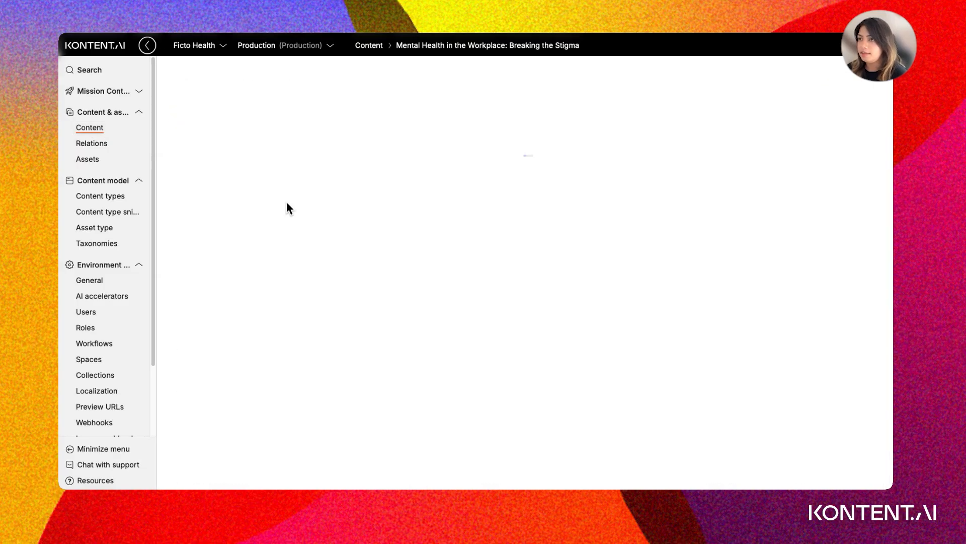
{"action": "left_click", "coordinate": [372, 166]}
{"action": "scroll", "coordinate": [273, 286], "scroll_direction": "down", "scroll_amount": 2}
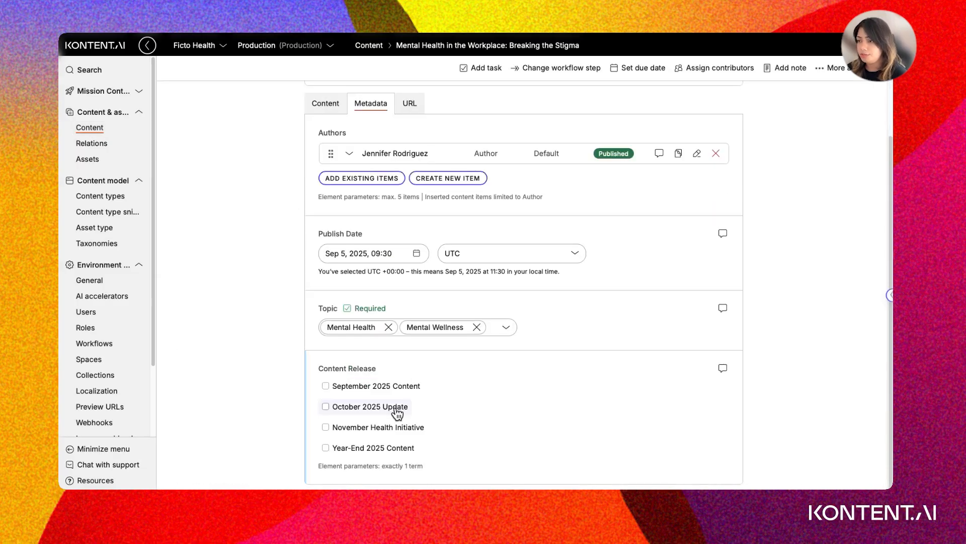
{"action": "left_click", "coordinate": [396, 388]}
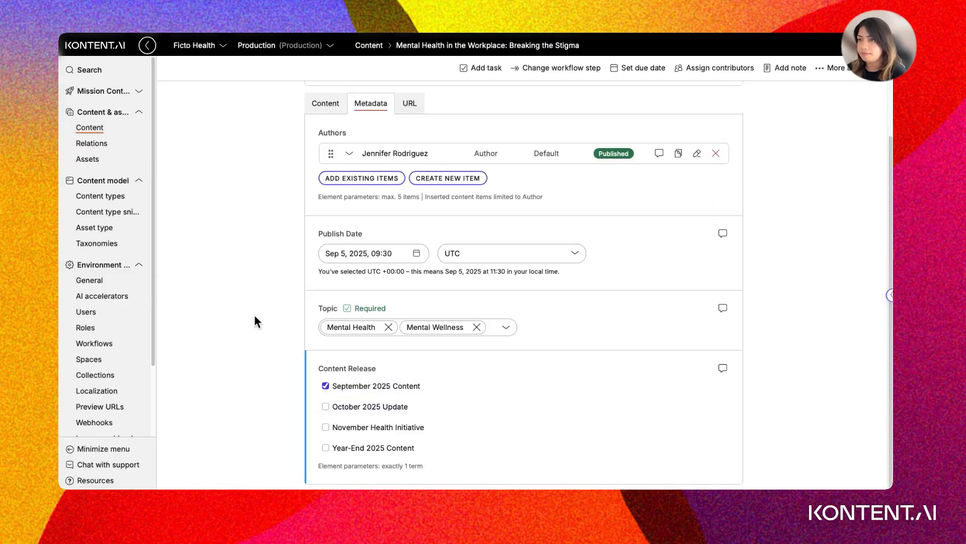
Assign the article "Nutrition and Immunity: Building Strong Defenses Through Diet" to the September 2025 Content release in its metadata.
{"action": "left_click", "coordinate": [92, 128]}
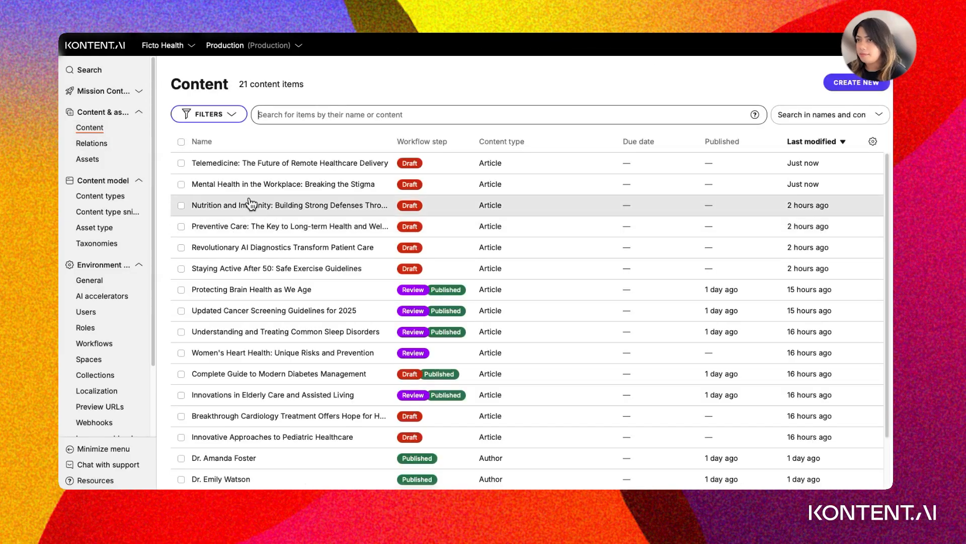
{"action": "left_click", "coordinate": [254, 211]}
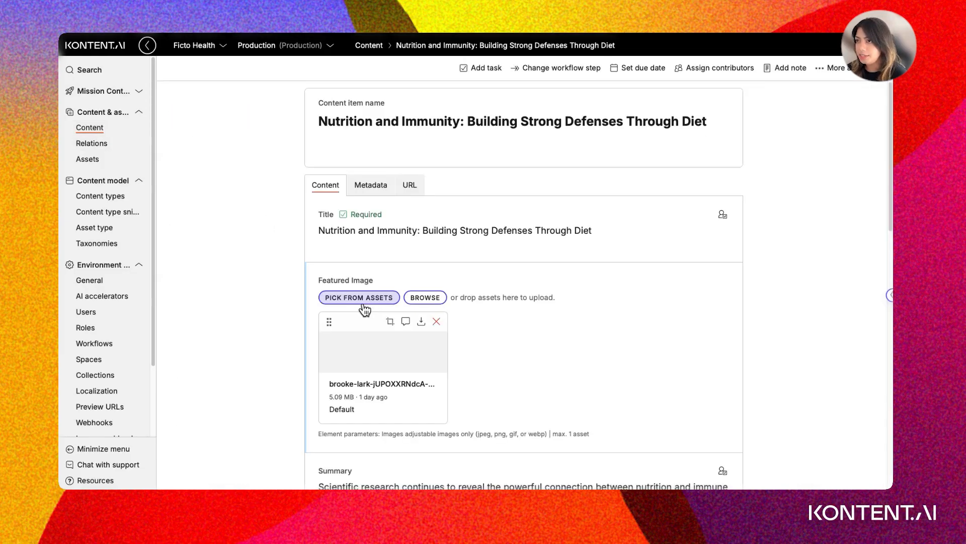
{"action": "left_click", "coordinate": [371, 186]}
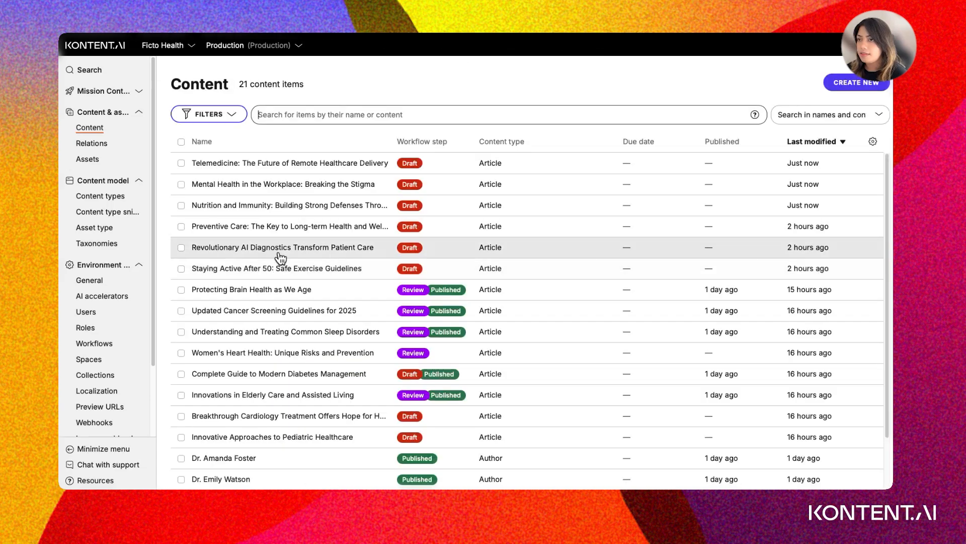
Assign the article "Revolutionary AI Diagnostics Transform Patient Care" to the September 2025 Content release in its metadata.
{"action": "left_click", "coordinate": [281, 256]}
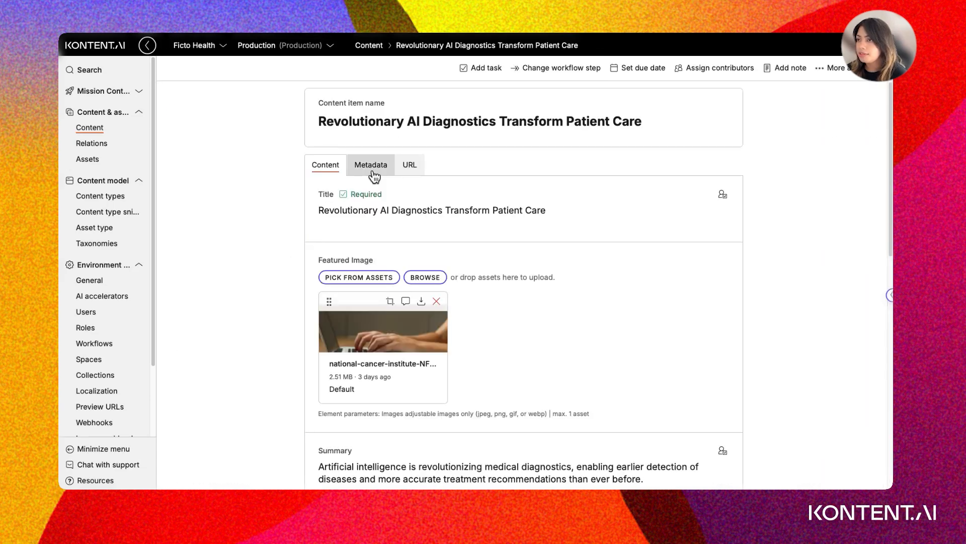
{"action": "left_click", "coordinate": [371, 165]}
{"action": "scroll", "coordinate": [430, 403], "scroll_direction": "down", "scroll_amount": 1}
{"action": "left_click", "coordinate": [361, 391]}
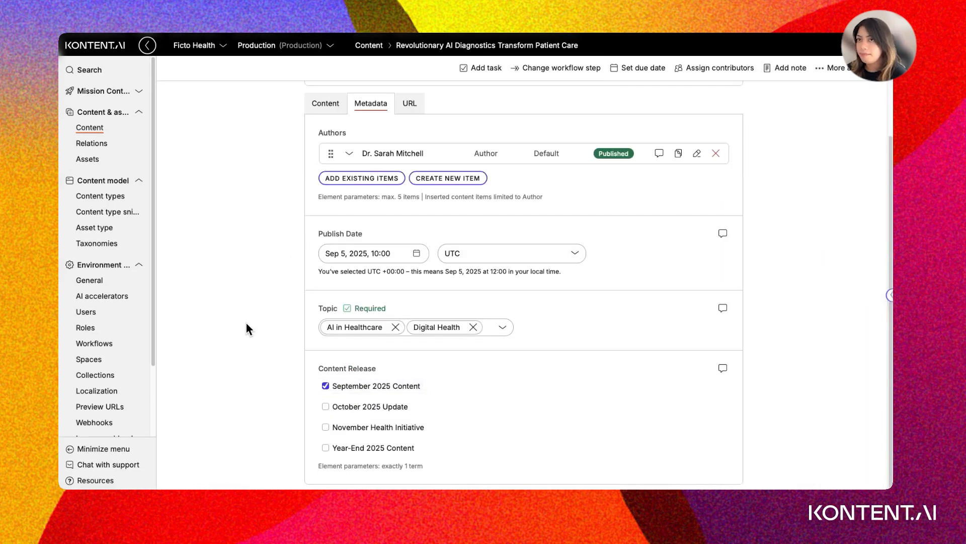
Assign the article "Staying Active After 50: Safe Exercise Guidelines" to the September 2025 Content release in its metadata.
{"action": "left_click", "coordinate": [102, 128]}
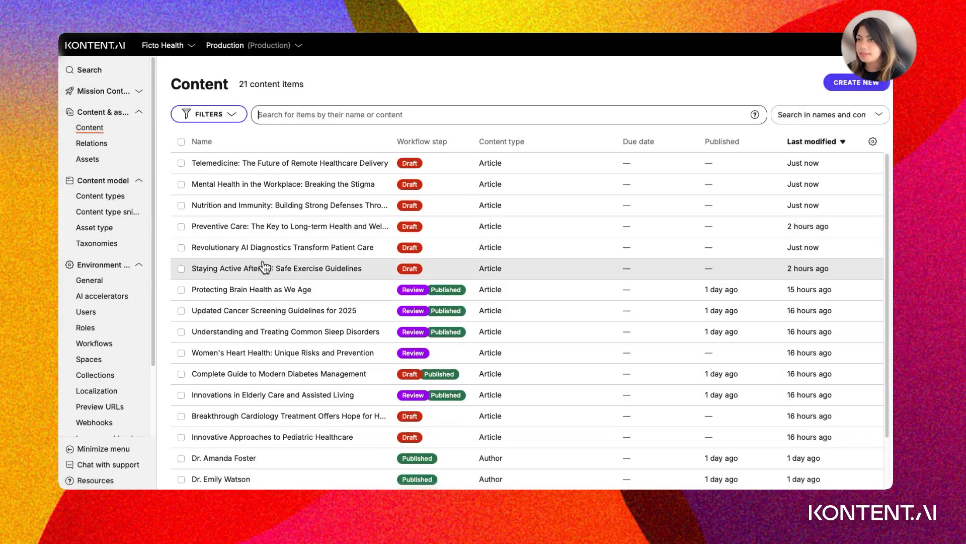
{"action": "left_click", "coordinate": [267, 269]}
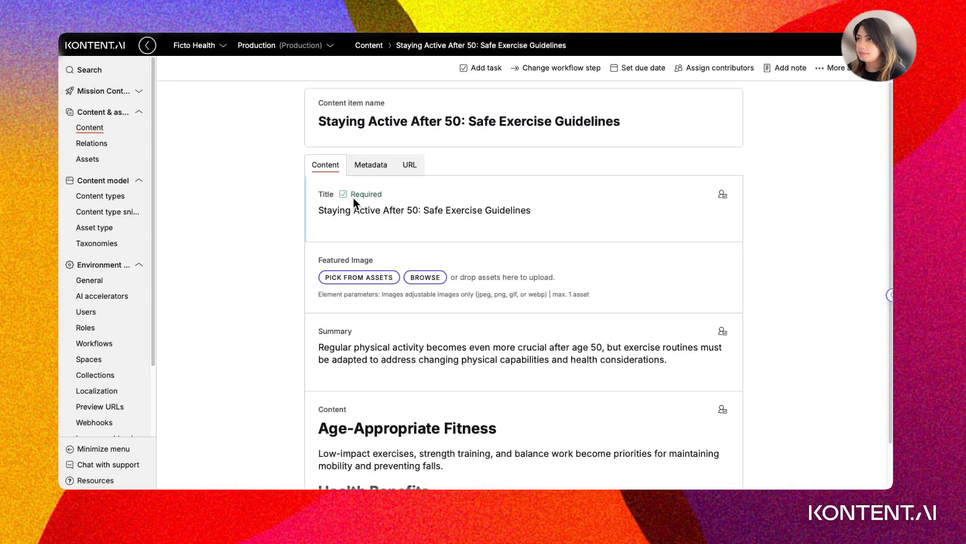
{"action": "left_click", "coordinate": [371, 166]}
{"action": "left_click", "coordinate": [355, 387]}
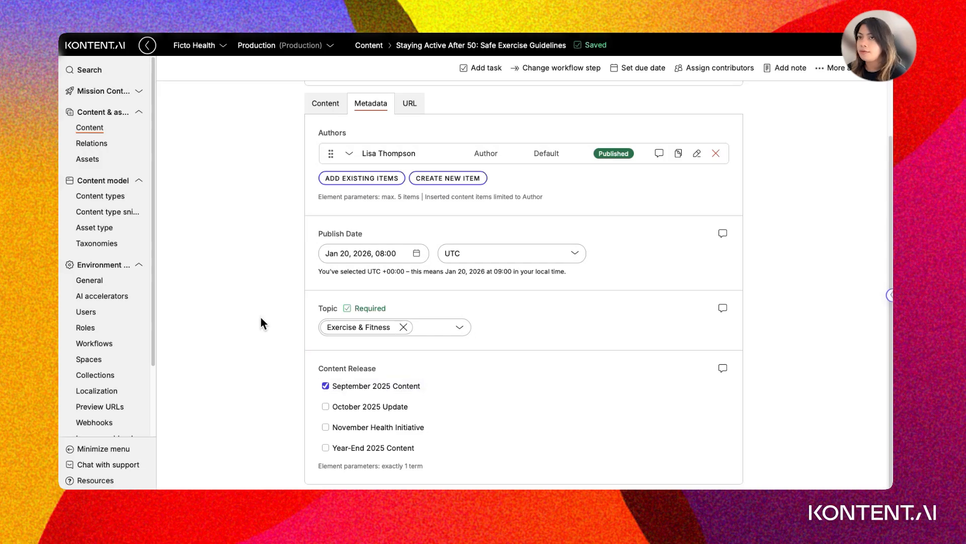
Filter the content inventory by the September 2025 Content term of the Content Release taxonomy.
{"action": "left_click", "coordinate": [91, 129]}
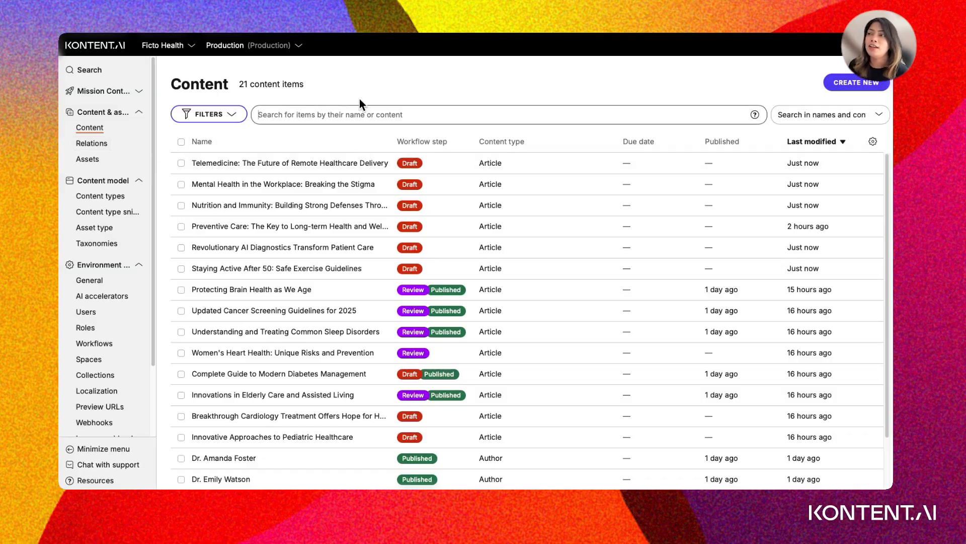
{"action": "left_click", "coordinate": [237, 121]}
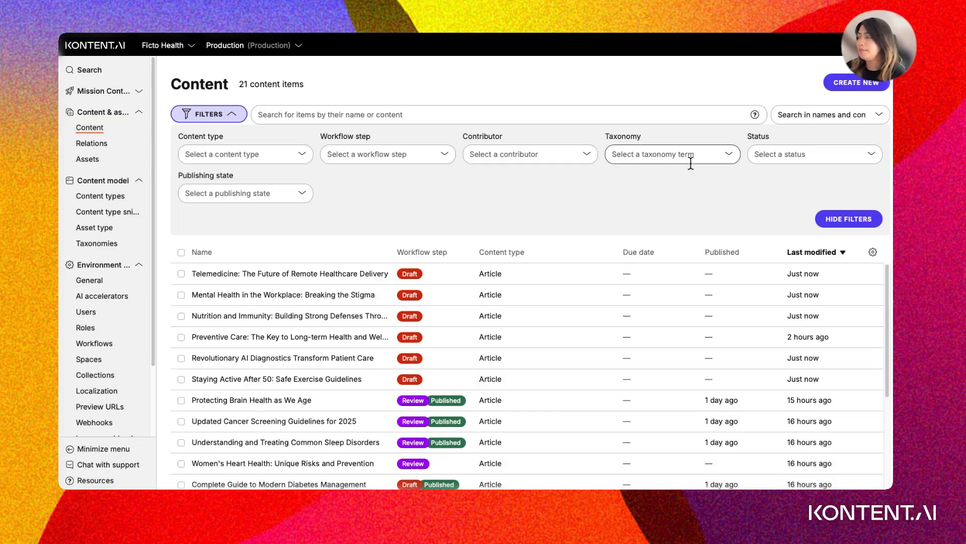
{"action": "left_click", "coordinate": [734, 160]}
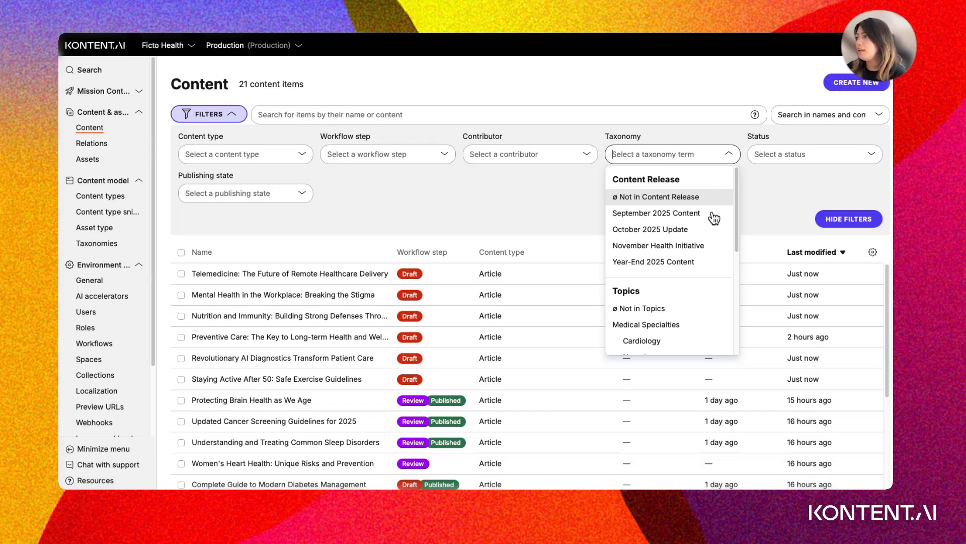
{"action": "left_click", "coordinate": [680, 217]}
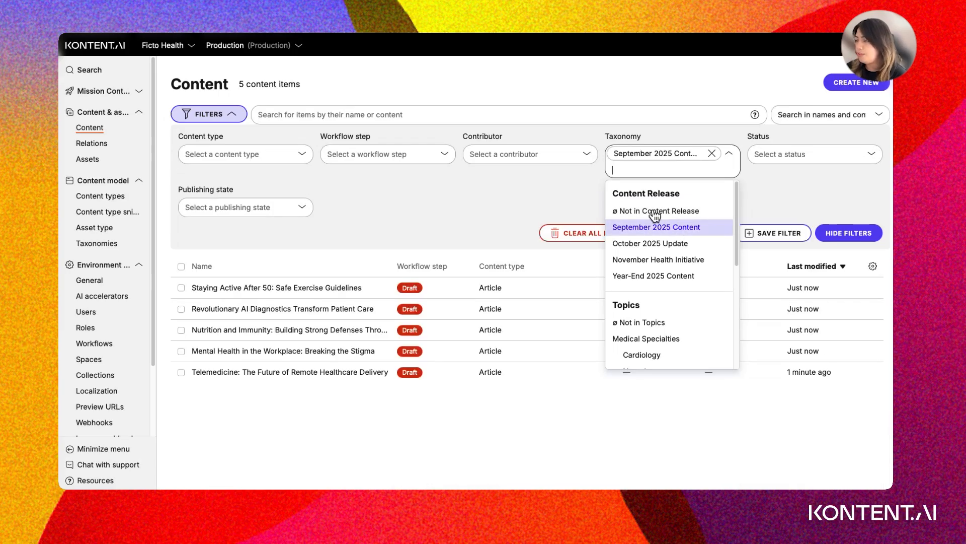
{"action": "left_click", "coordinate": [559, 185]}
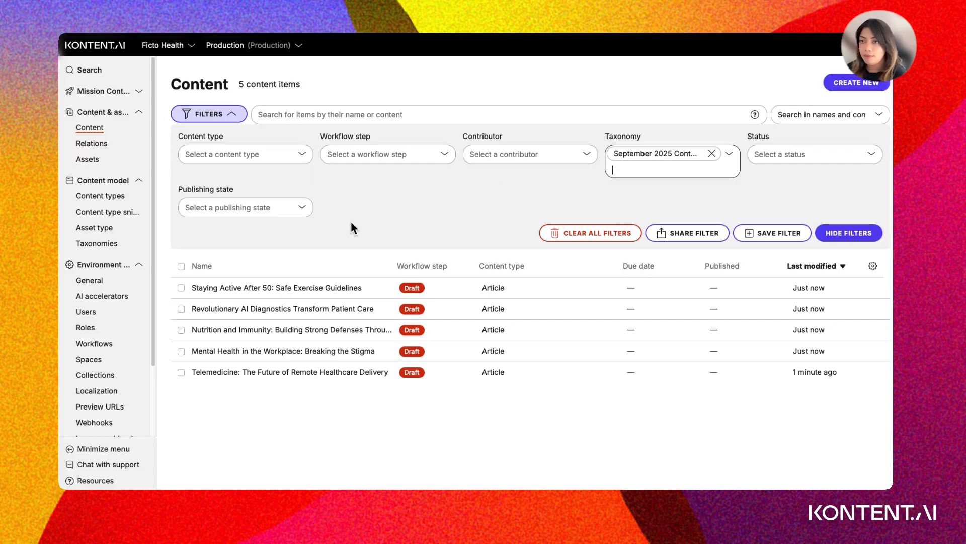
Change the workflow step of all filtered articles to Review in bulk, assigning yourself as the contributor.
{"action": "left_click", "coordinate": [182, 267]}
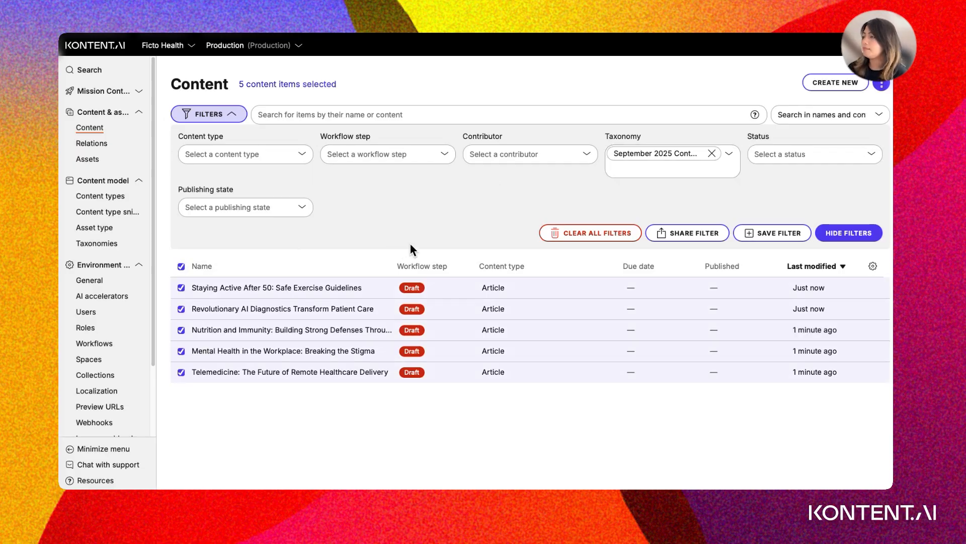
{"action": "left_click", "coordinate": [881, 84]}
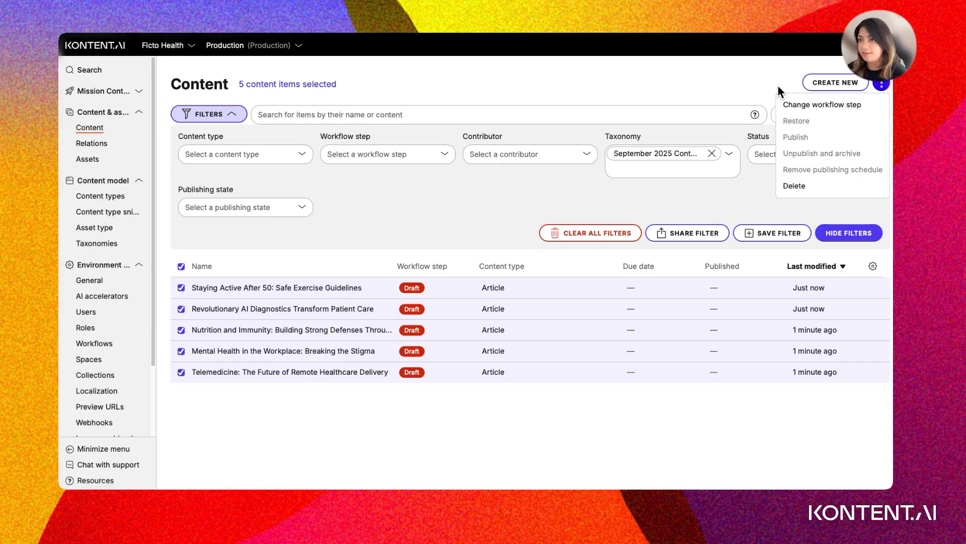
{"action": "left_click", "coordinate": [788, 104]}
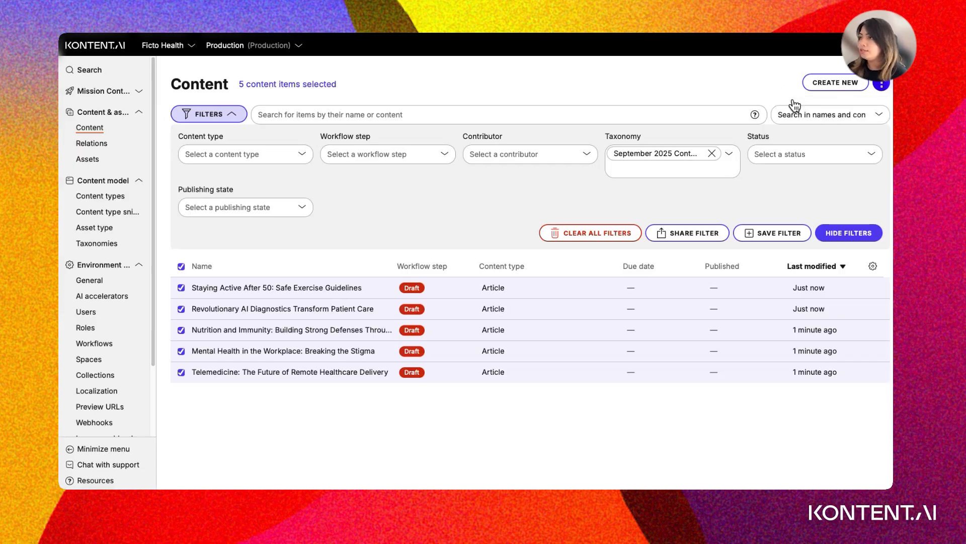
{"action": "left_click", "coordinate": [534, 179]}
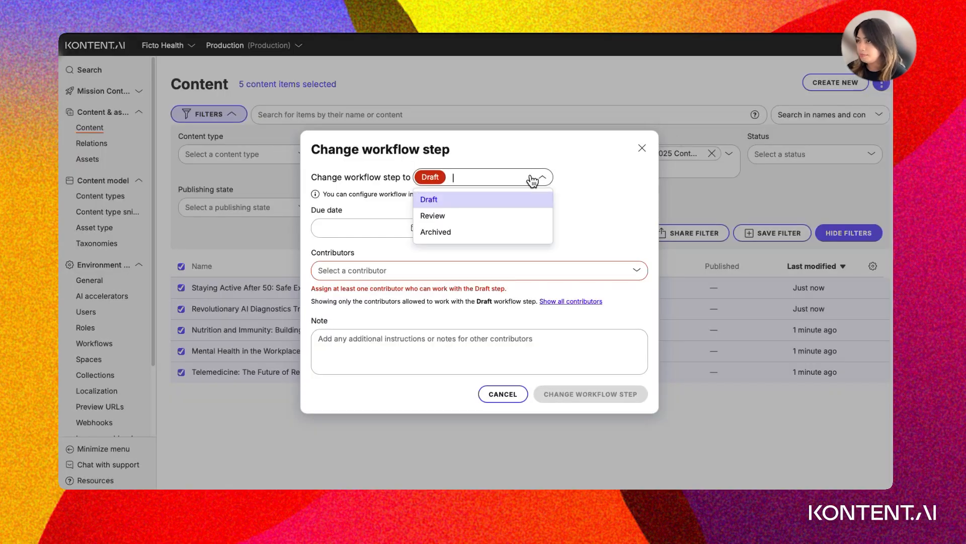
{"action": "left_click", "coordinate": [446, 221]}
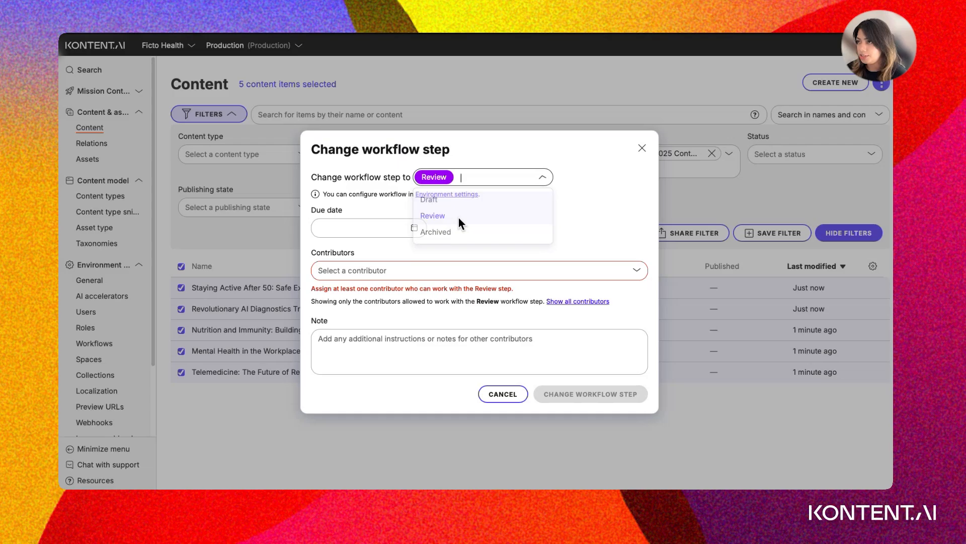
{"action": "left_click", "coordinate": [543, 263]}
{"action": "left_click", "coordinate": [539, 297]}
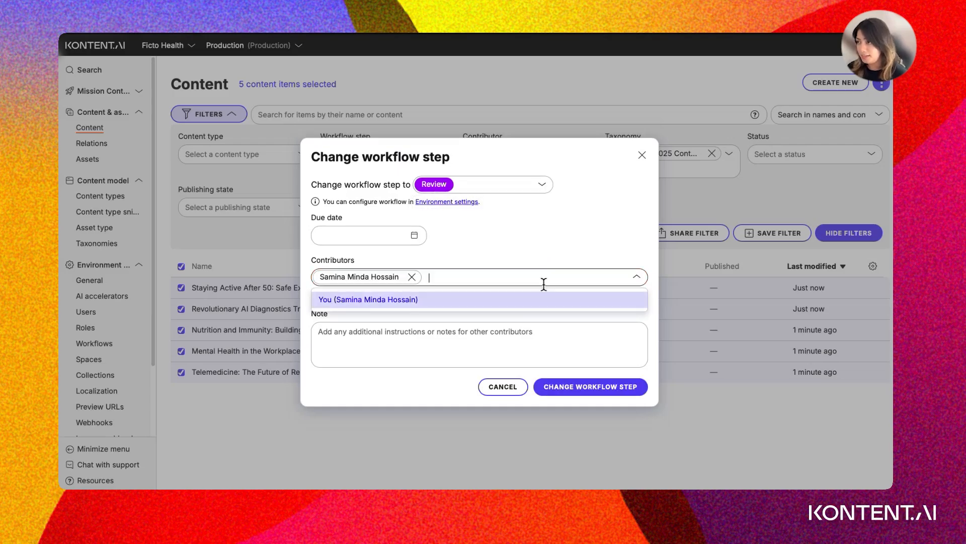
{"action": "key", "text": "Escape"}
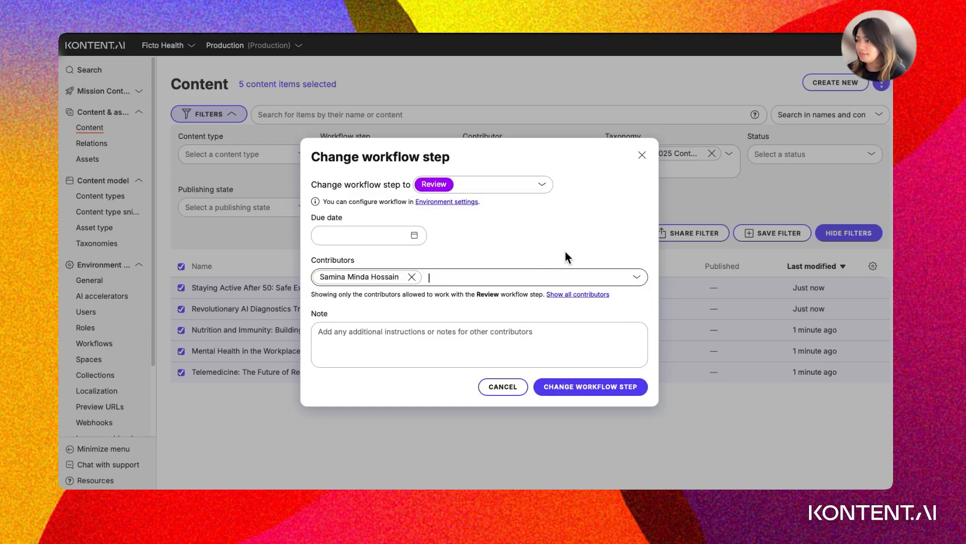
{"action": "left_click", "coordinate": [600, 398]}
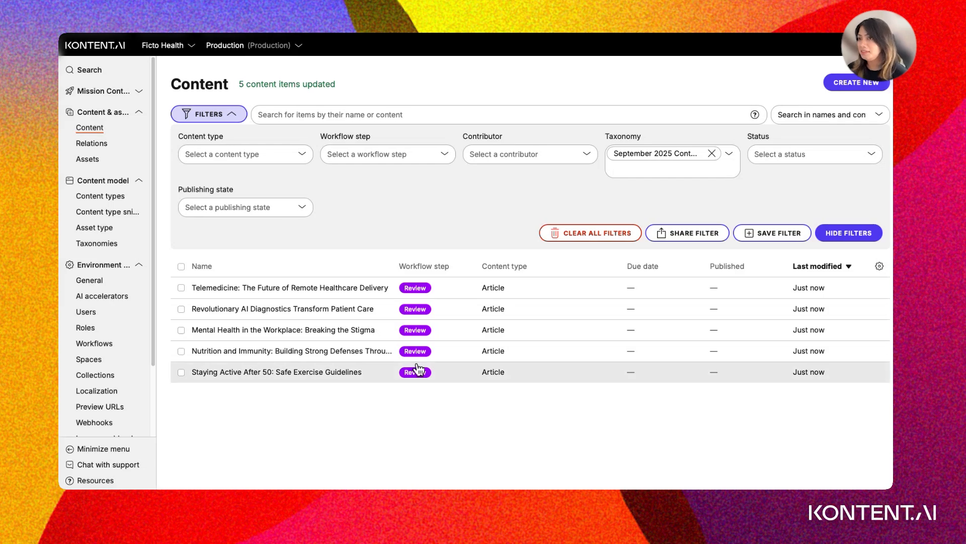
Schedule all the filtered articles for bulk publishing on Sep 25, 2025 at 10:00.
{"action": "left_click", "coordinate": [181, 267]}
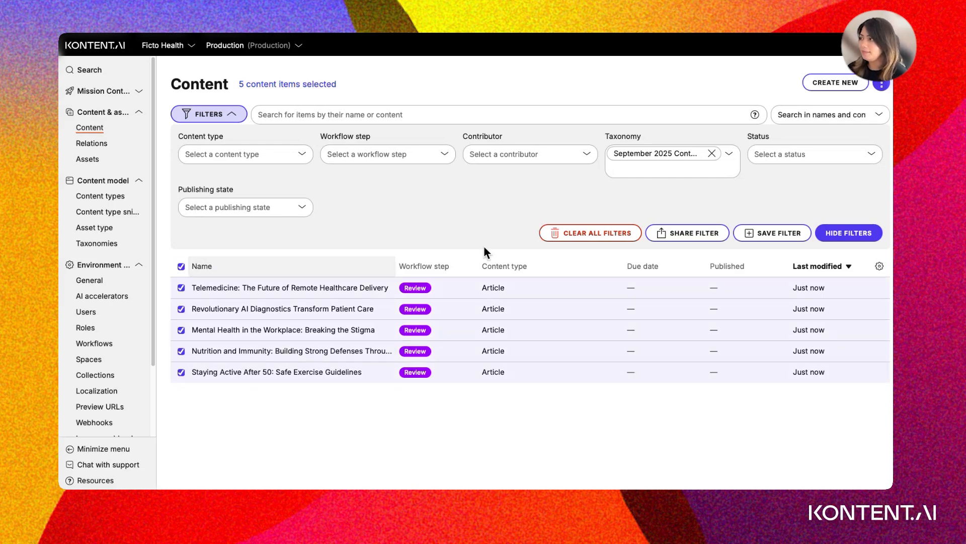
{"action": "left_click", "coordinate": [881, 85]}
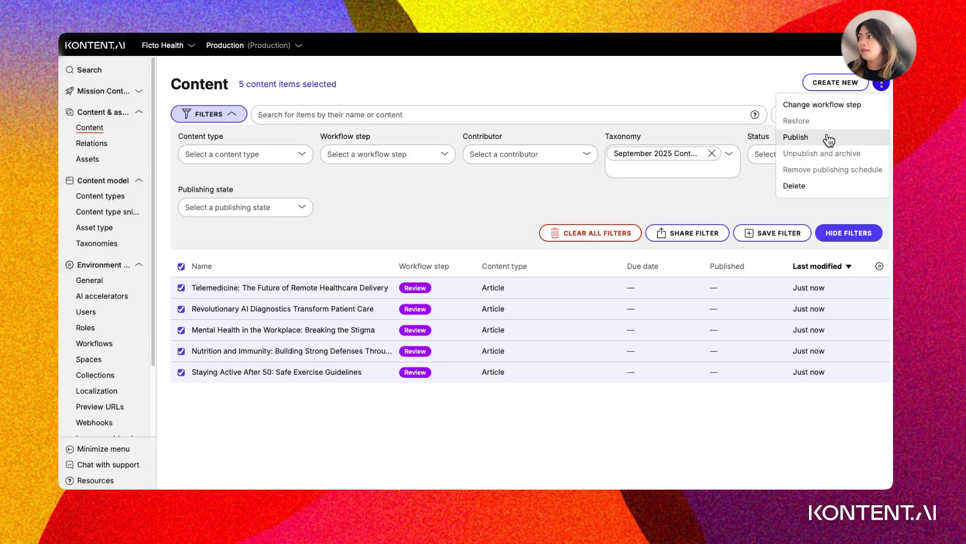
{"action": "left_click", "coordinate": [828, 139]}
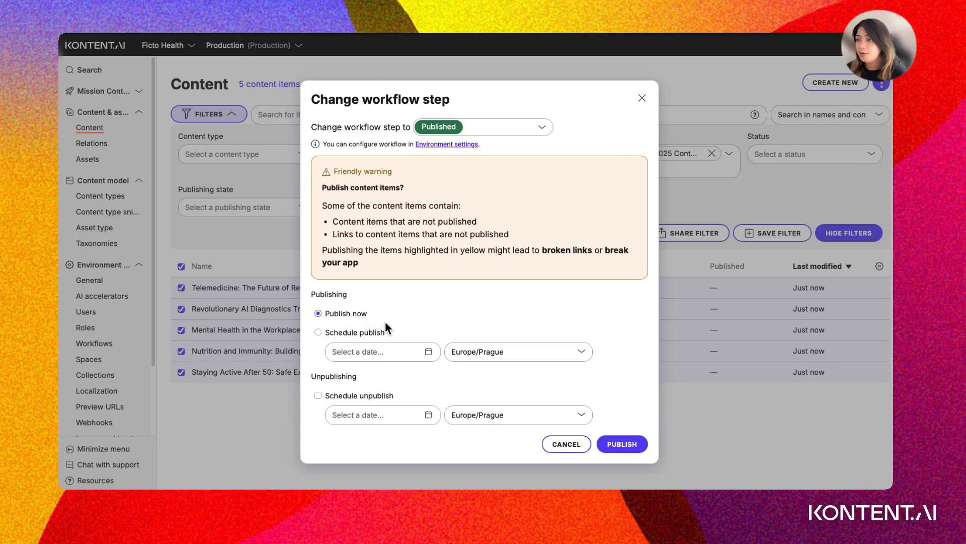
{"action": "left_click", "coordinate": [372, 332]}
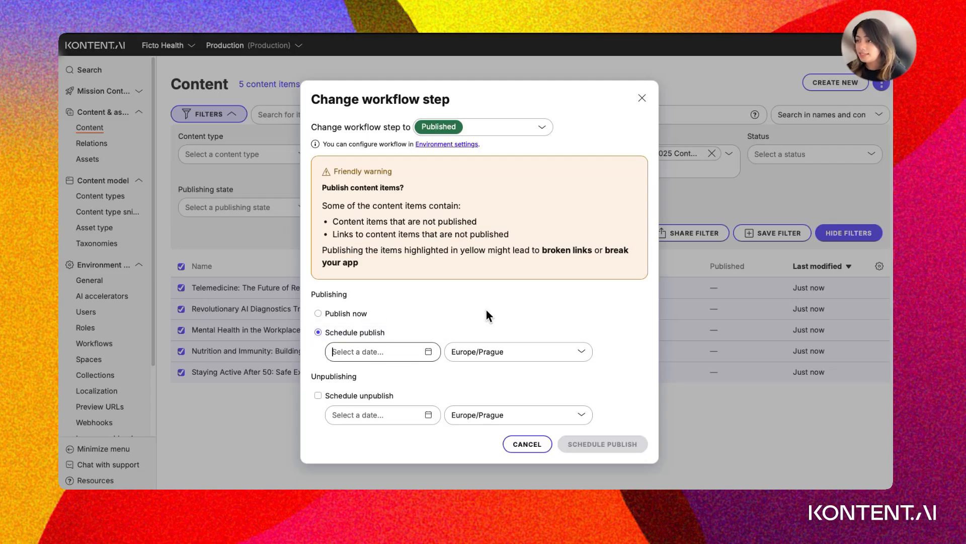
{"action": "left_click", "coordinate": [429, 352]}
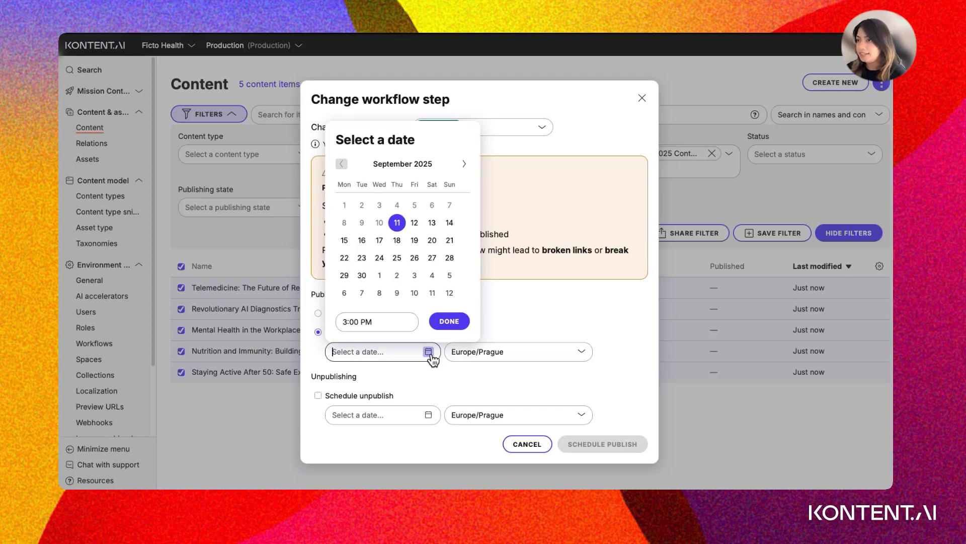
{"action": "left_click", "coordinate": [397, 259]}
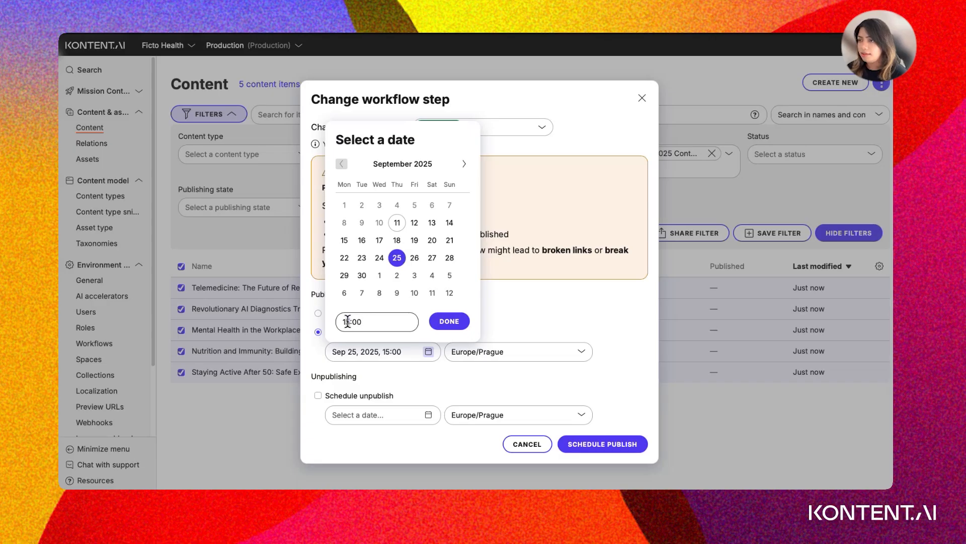
{"action": "type", "text": "0"}
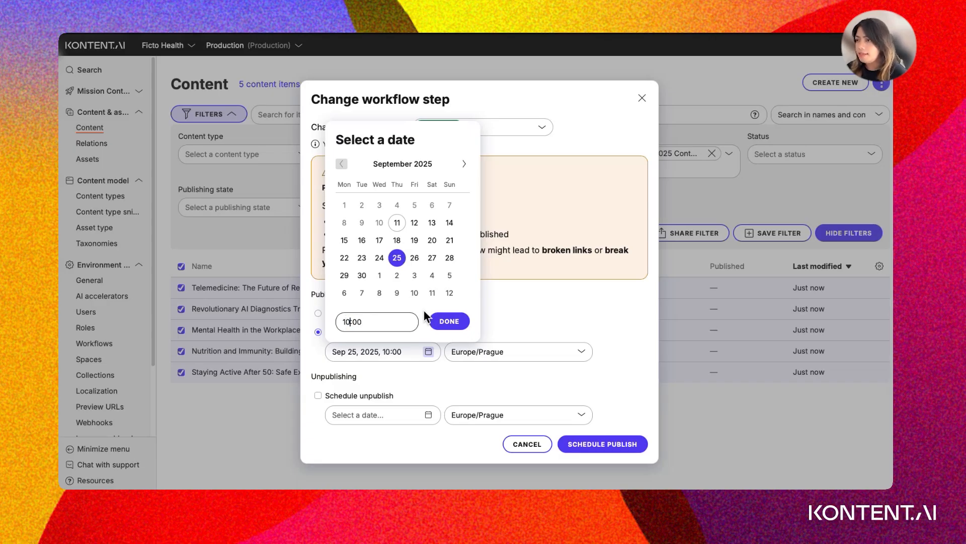
{"action": "left_click", "coordinate": [450, 322]}
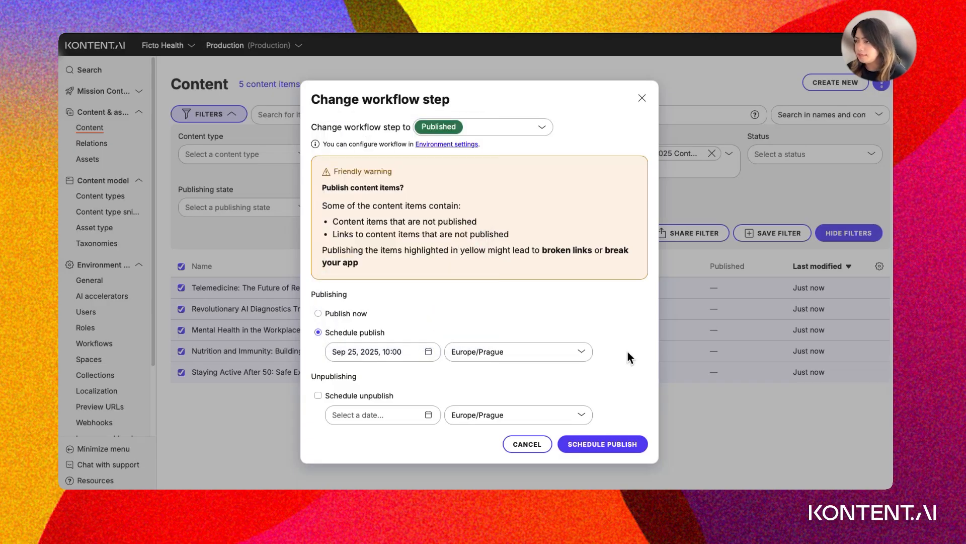
{"action": "left_click", "coordinate": [623, 445]}
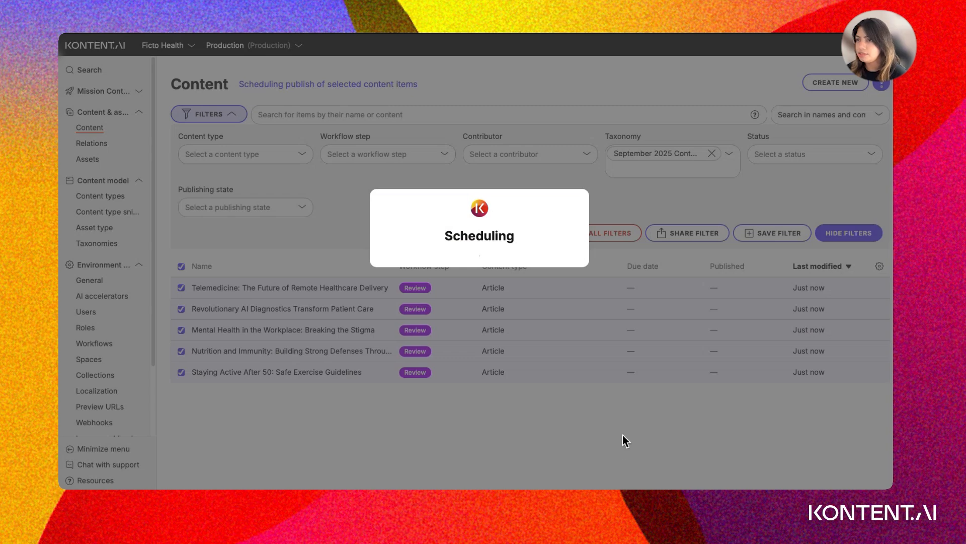